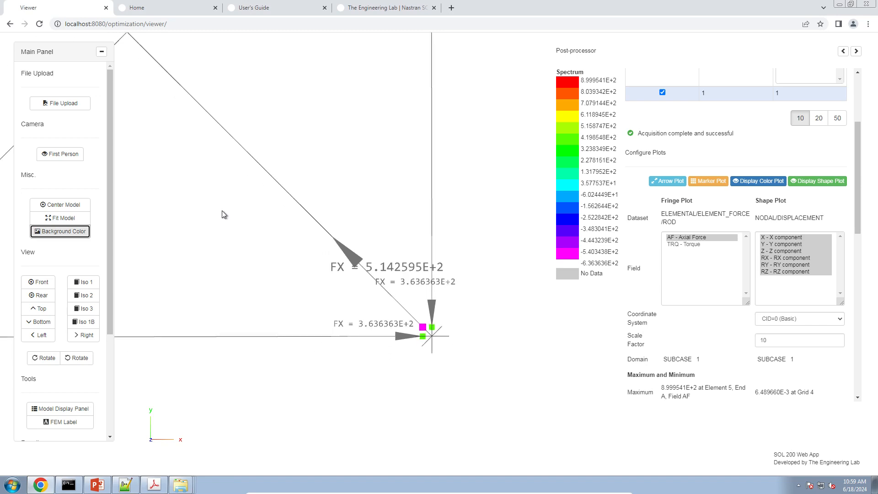
scroll(336, 240, up, 5)
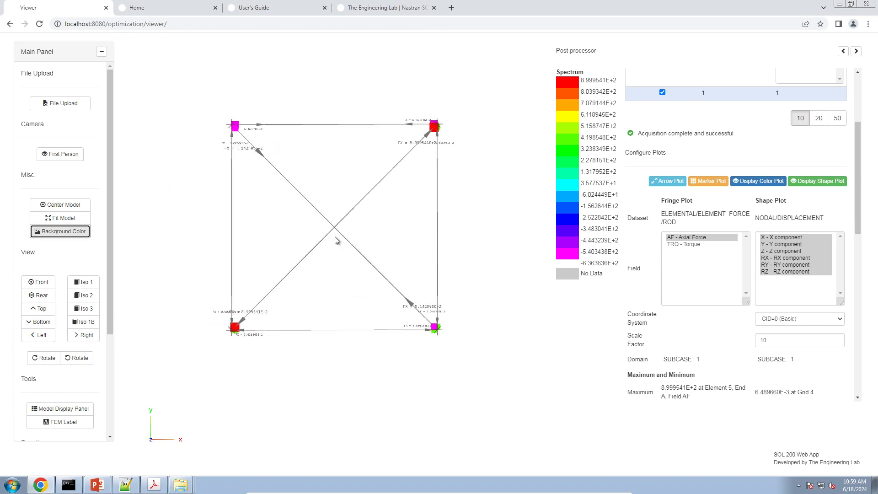
right_drag(339, 240, 344, 244)
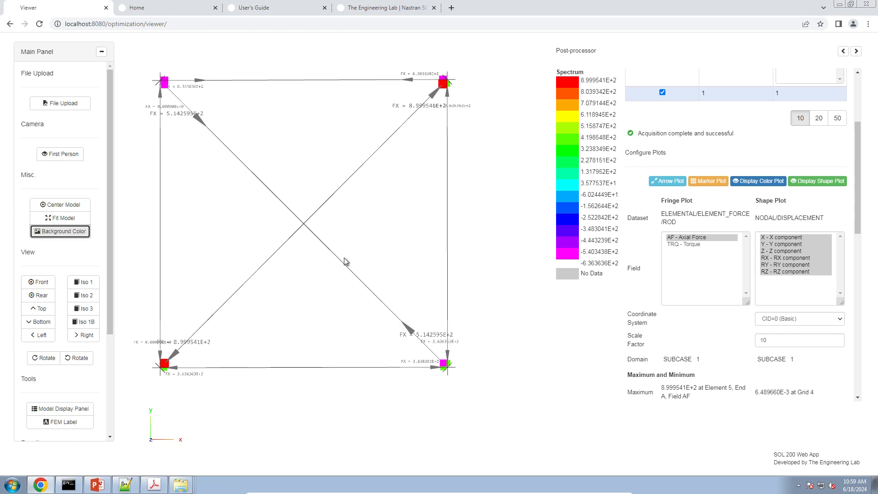
Step: Switch to PowerPoint and start the slide show from the first slide, "Before Starting"
click(97, 484)
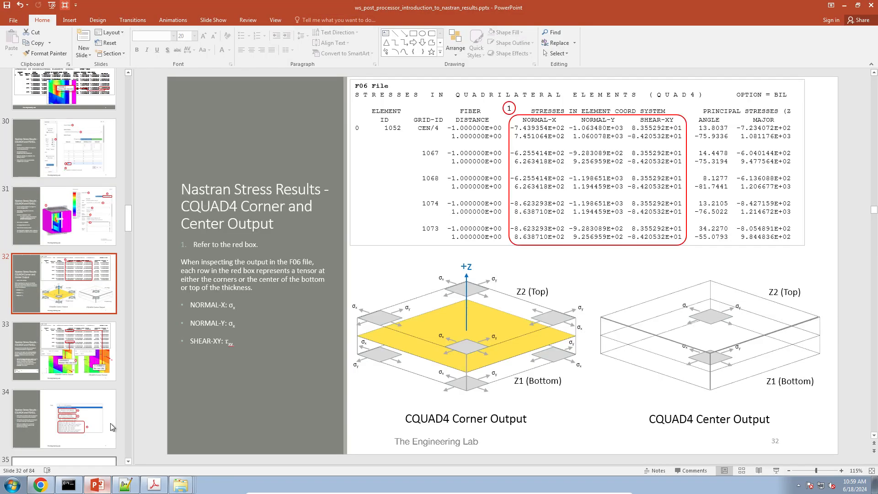
scroll(84, 287, up, 20)
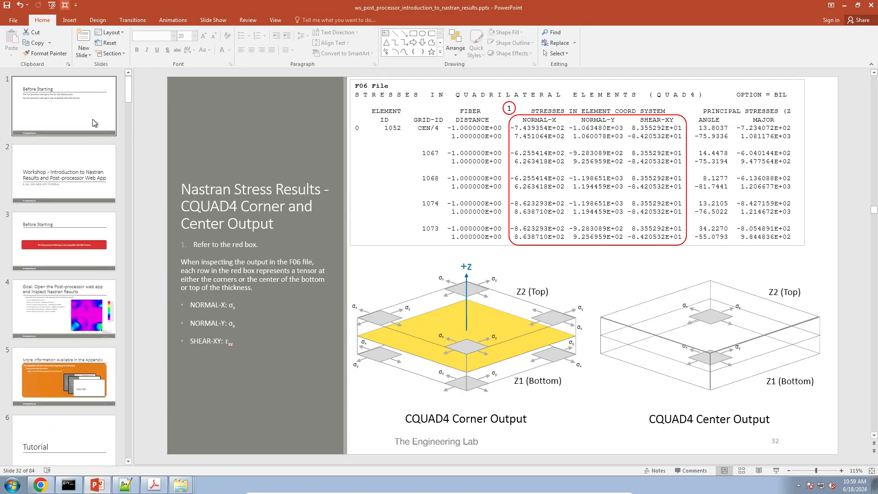
click(64, 105)
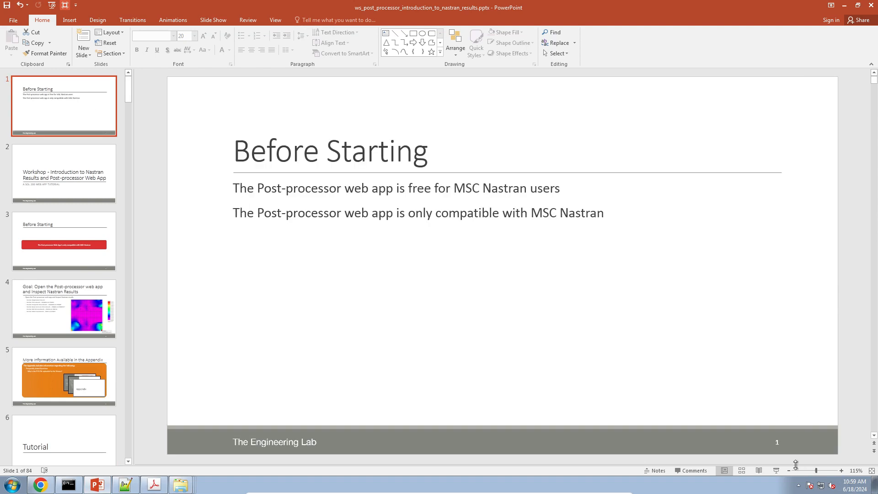
click(776, 471)
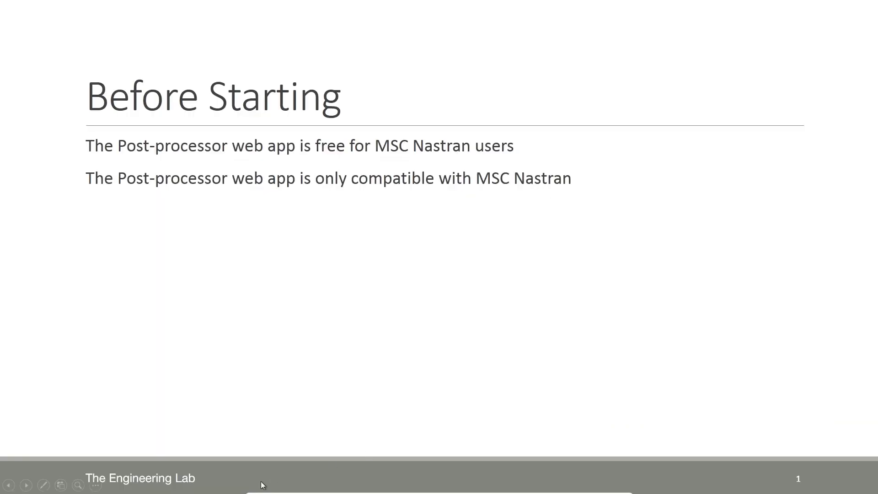
Step: Underline the word "free" on the slide with the red Pen, and end the slide show discarding the ink annotations
click(43, 485)
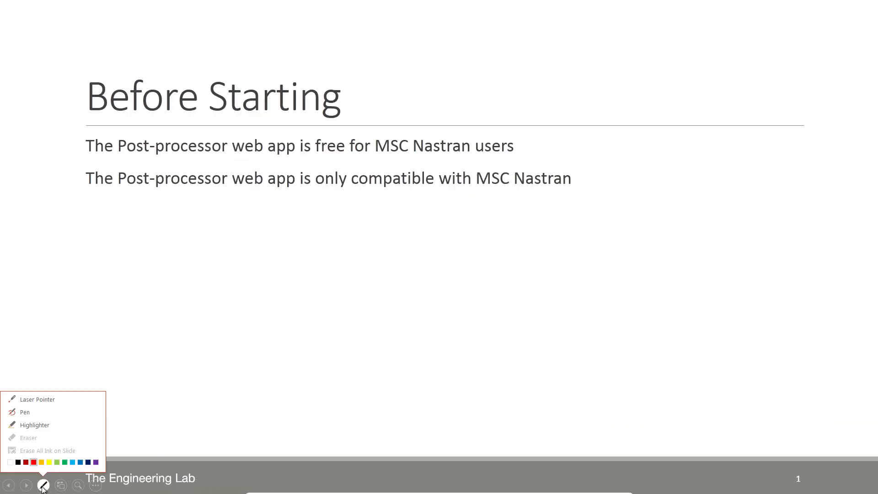
click(38, 413)
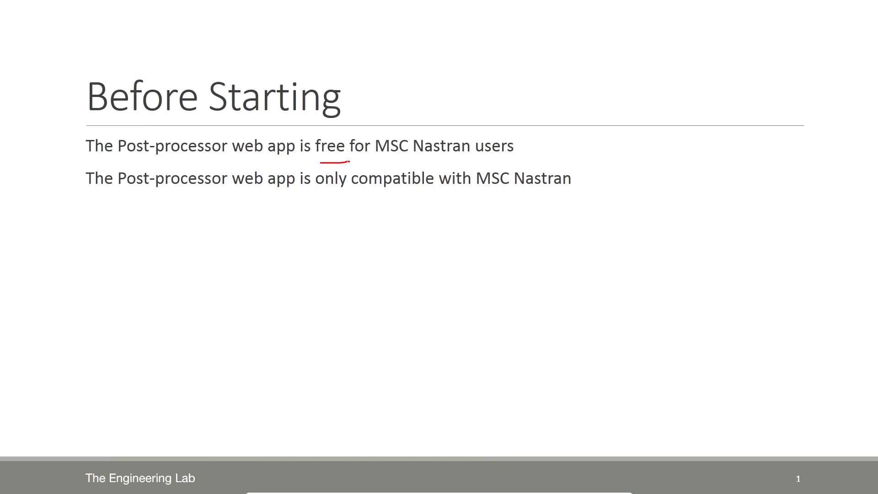
key(Escape)
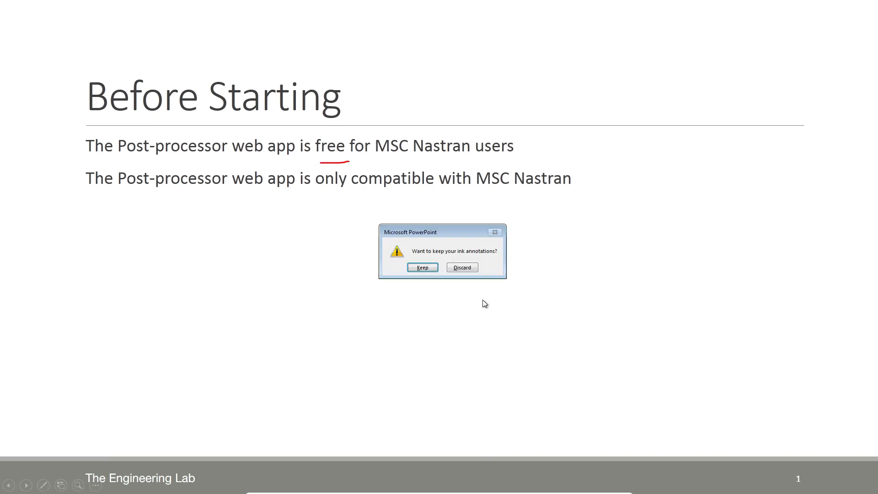
click(462, 268)
Step: Switch to Chrome to view The Engineering Lab home page with its Post-processor Web App free download, and minimize the browser
click(40, 484)
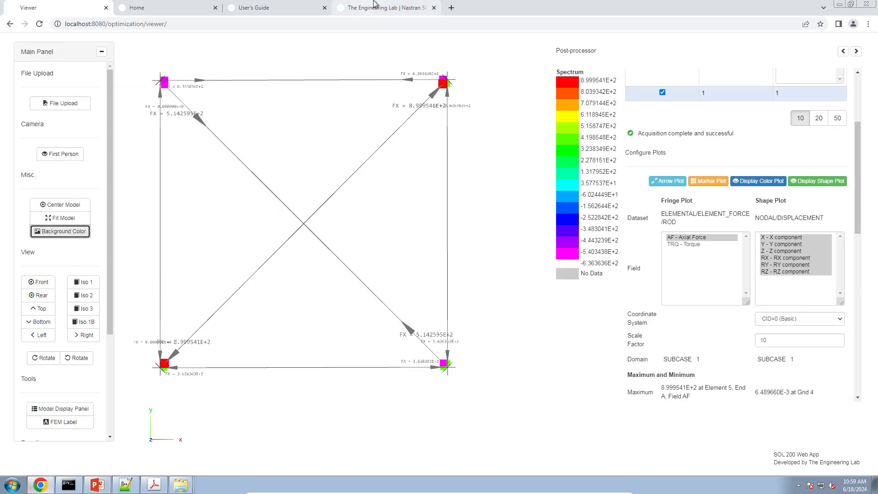
click(374, 5)
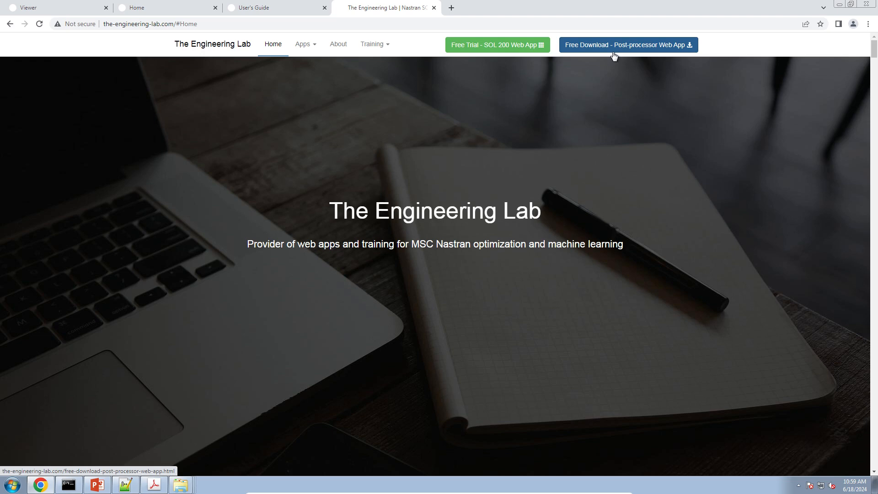
click(842, 4)
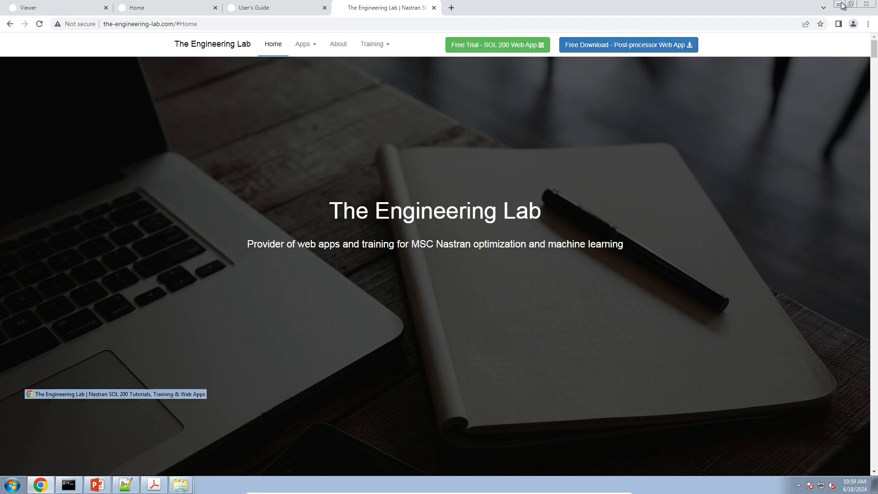
Step: Restart the slide show, underline "MSC Nastran" in the second line with the red Pen, and exit discarding the ink annotations
click(776, 471)
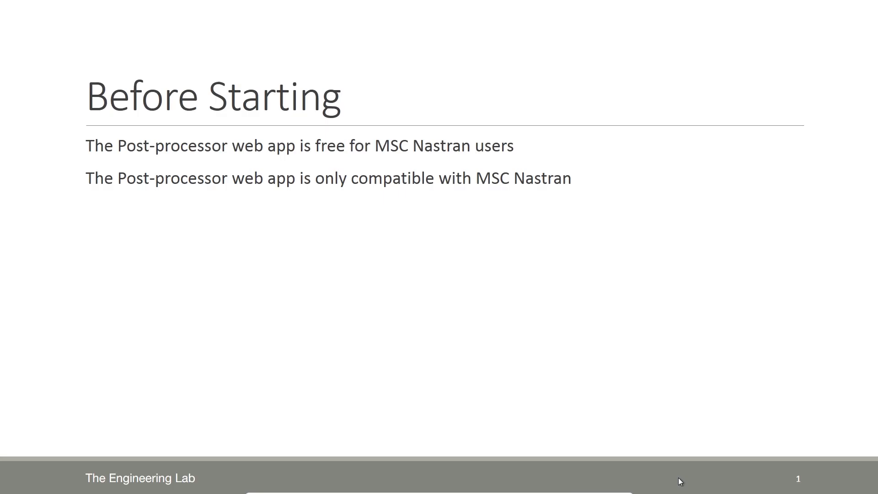
click(43, 484)
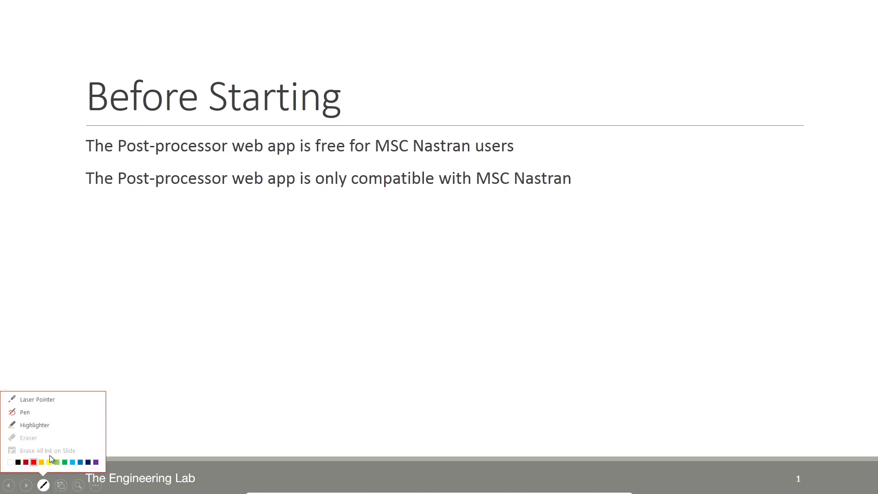
click(59, 415)
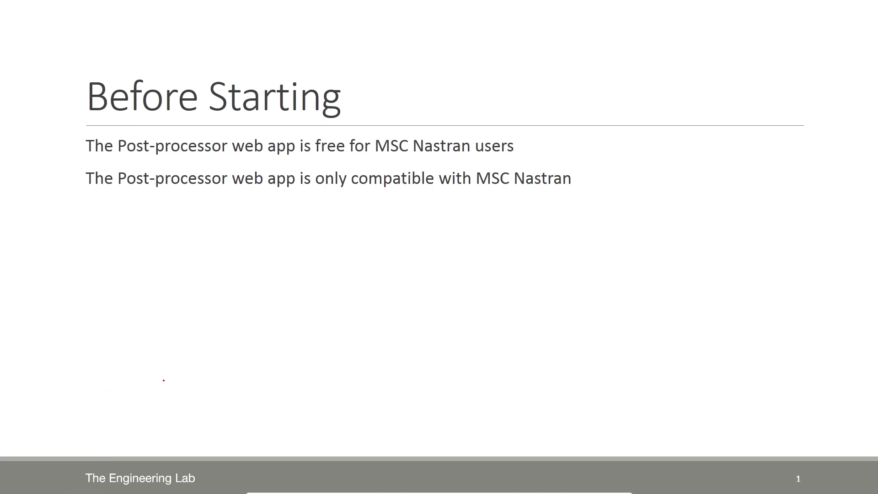
drag(470, 194, 559, 194)
key(Escape)
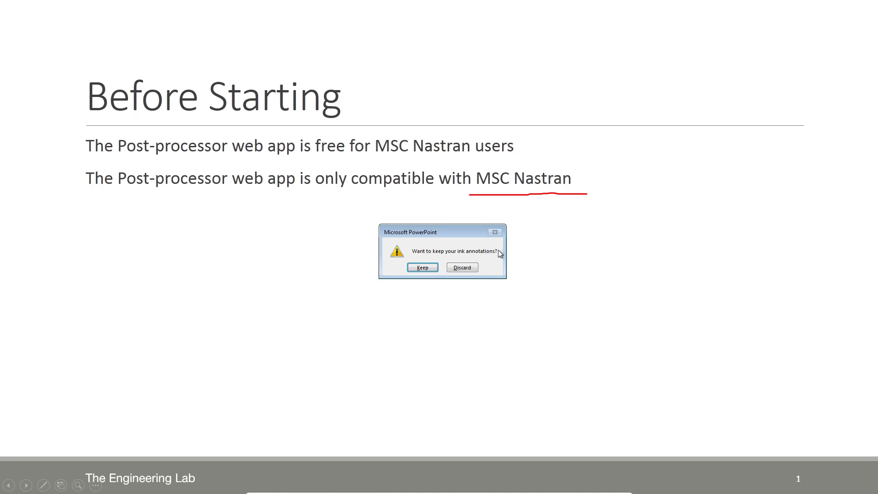
click(464, 268)
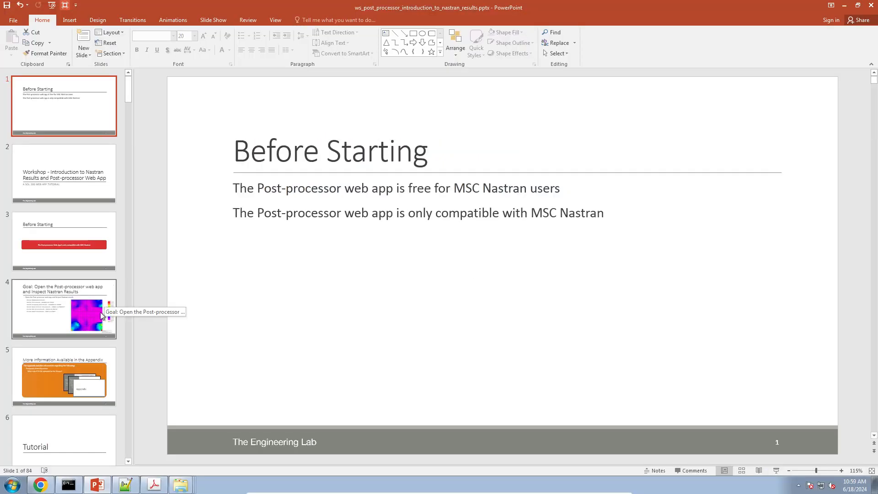
Step: Switch to Chrome, open the Tutorials and User's Guide from the SOL 200 Web App home page, and close the duplicate User's Guide tab
click(40, 484)
click(177, 7)
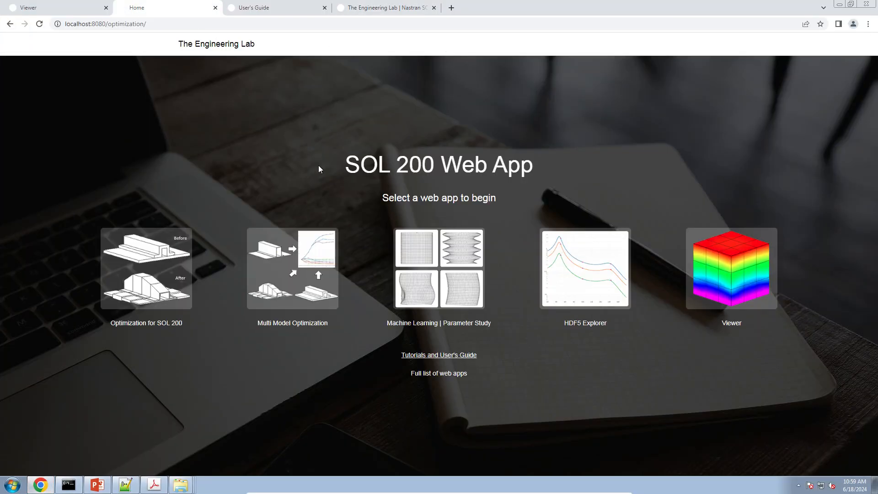
click(428, 355)
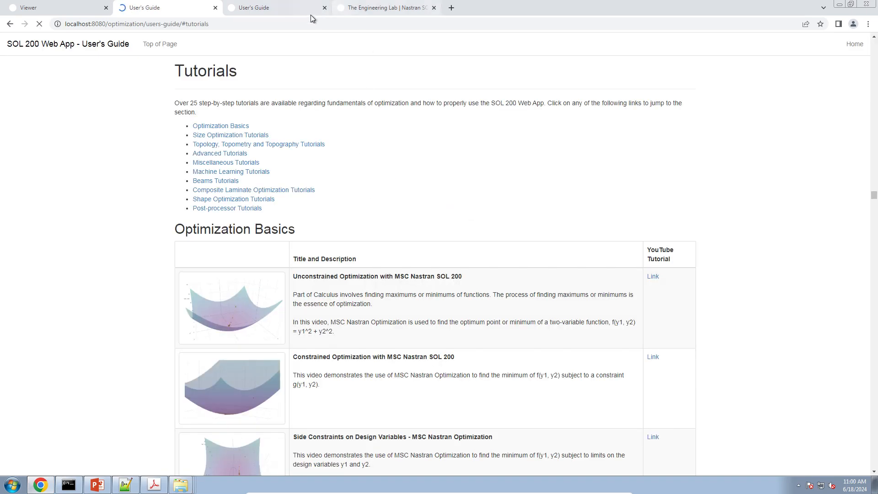
click(322, 9)
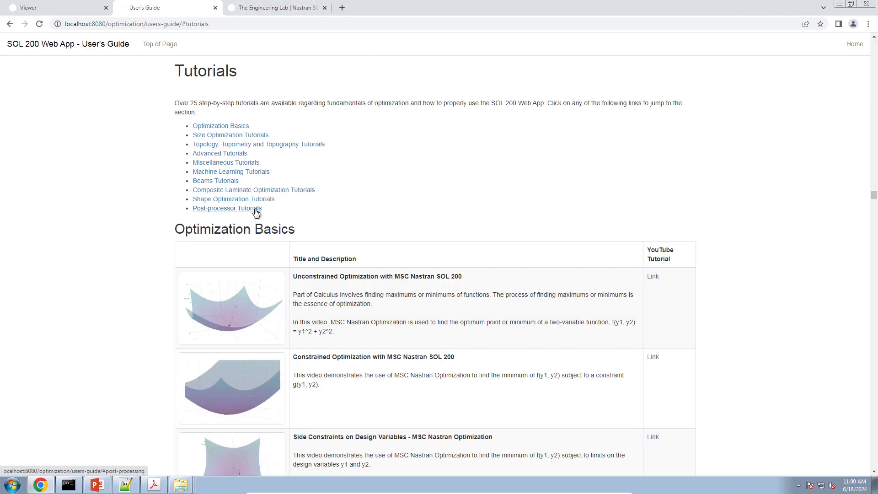
Step: Go to the Post-processor Tutorials and download the starting BDF files for "MSC Nastran Results - CROD - Axial forces and stresses"
click(253, 208)
scroll(279, 228, down, 6)
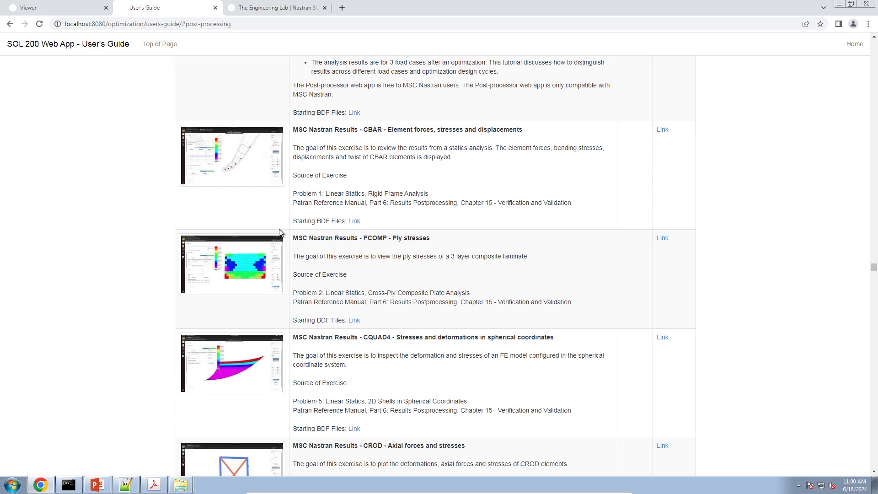
scroll(280, 233, down, 2)
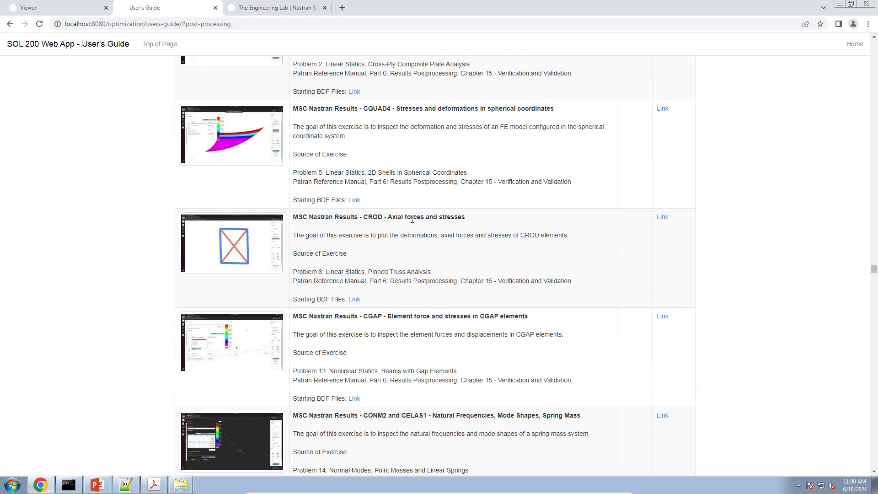
click(354, 299)
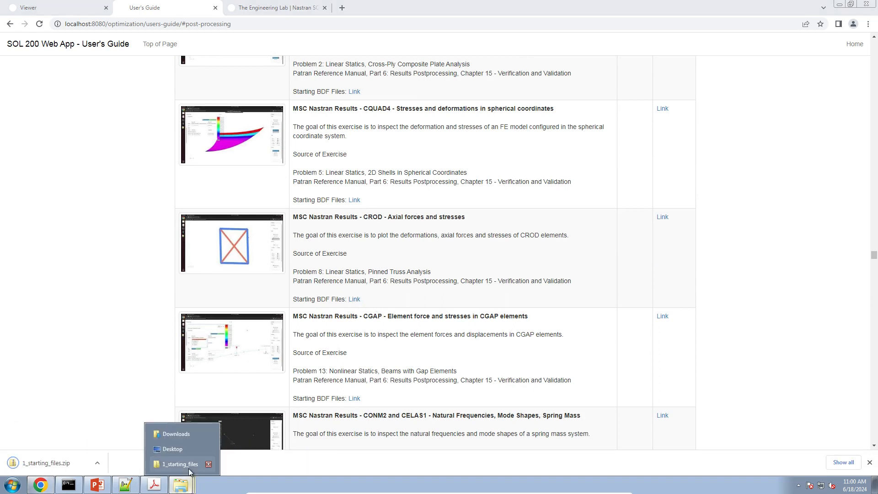
Step: Open the Downloads folder in Windows Explorer and extract 1_starting_files.zip into a 1_starting_files folder there
click(183, 443)
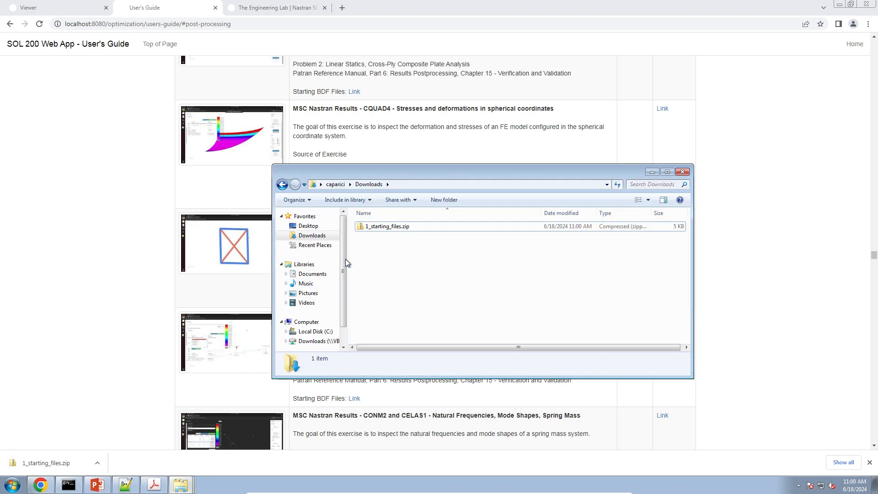
click(368, 228)
right_click(368, 229)
click(402, 261)
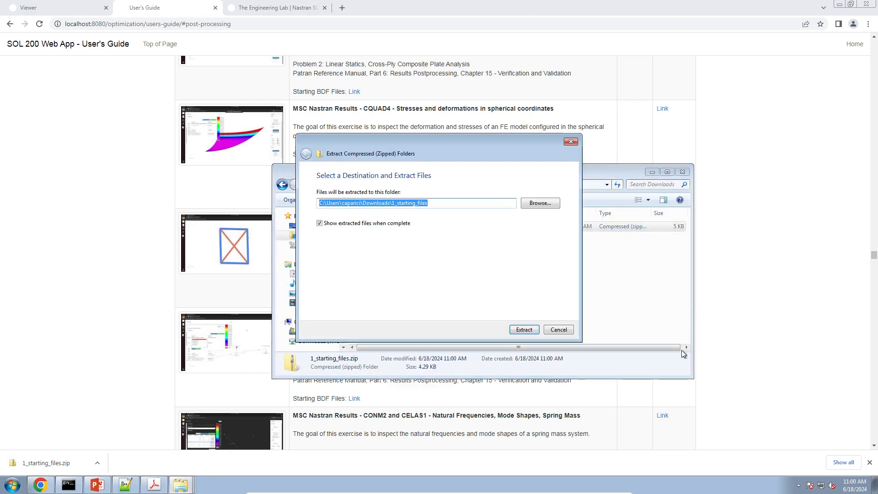
click(529, 330)
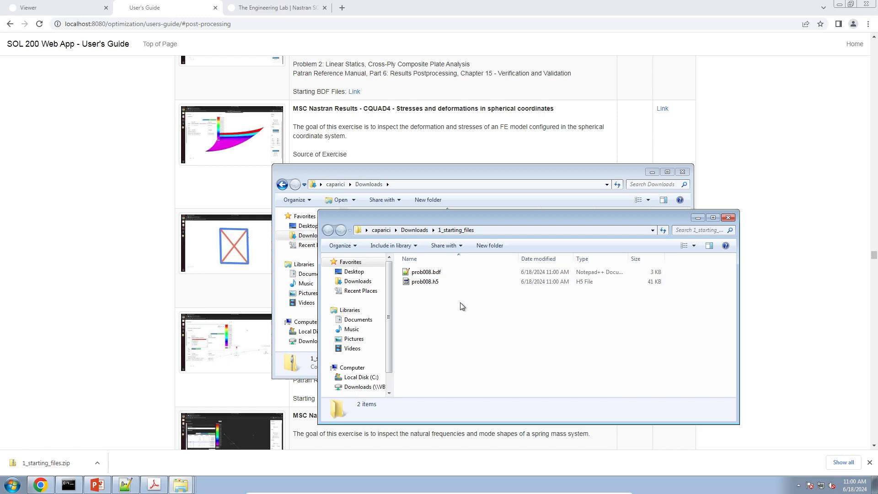
Step: Switch to Adobe Acrobat and open "Problem 8: Linear Statics, Pinned Truss Analysis" in the Patran results postprocessing manual
click(153, 484)
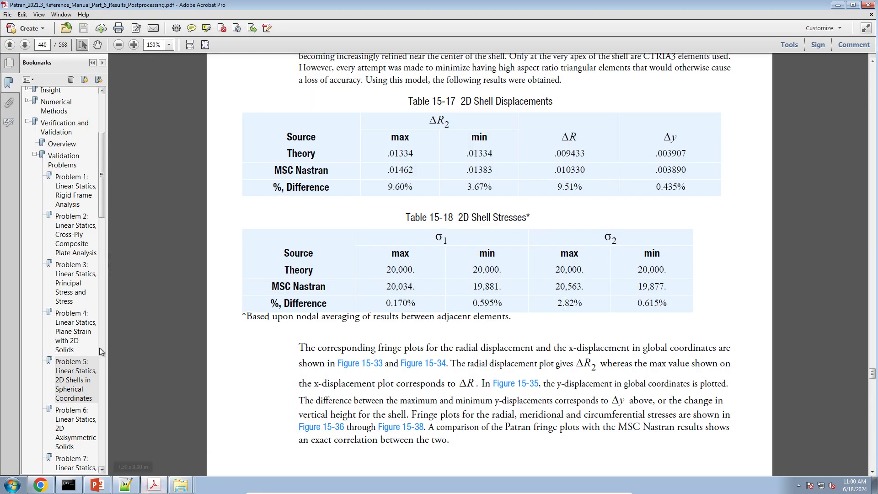
scroll(77, 387, down, 2)
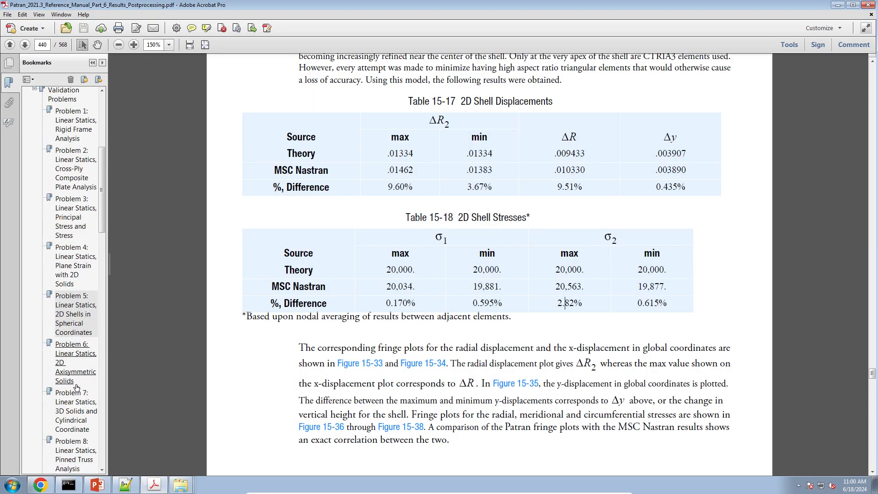
scroll(77, 387, down, 2)
click(77, 394)
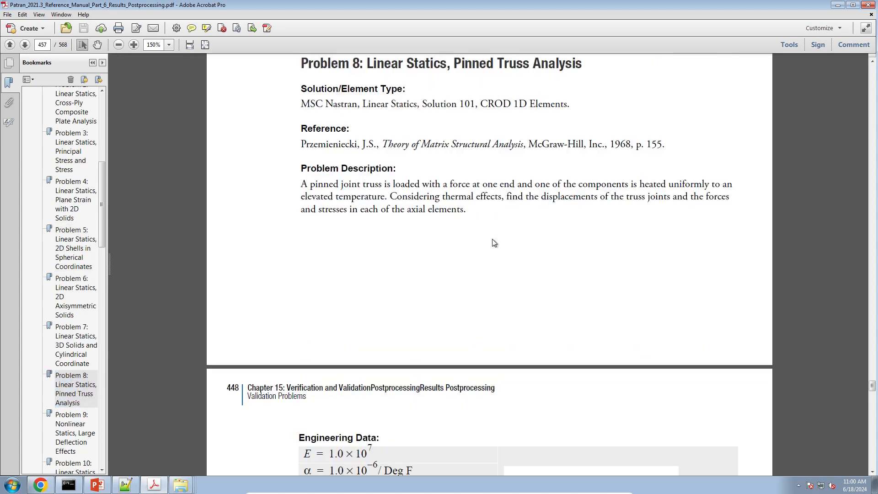
click(181, 484)
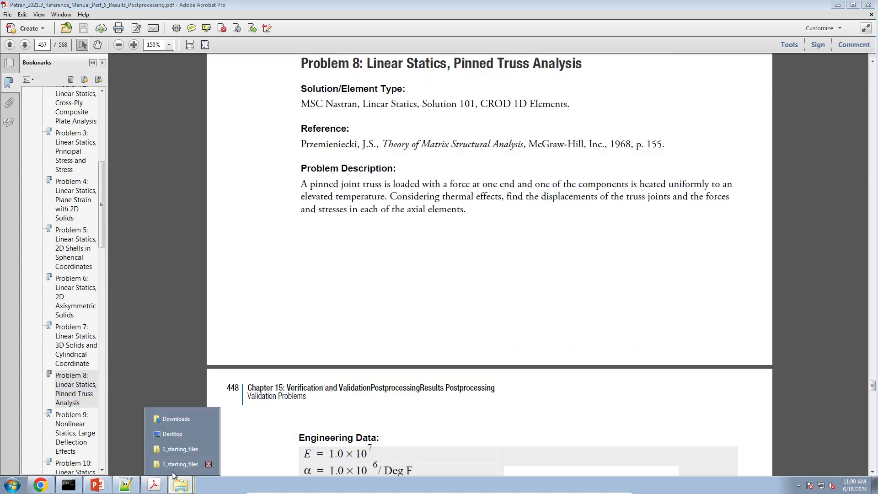
click(196, 469)
click(228, 88)
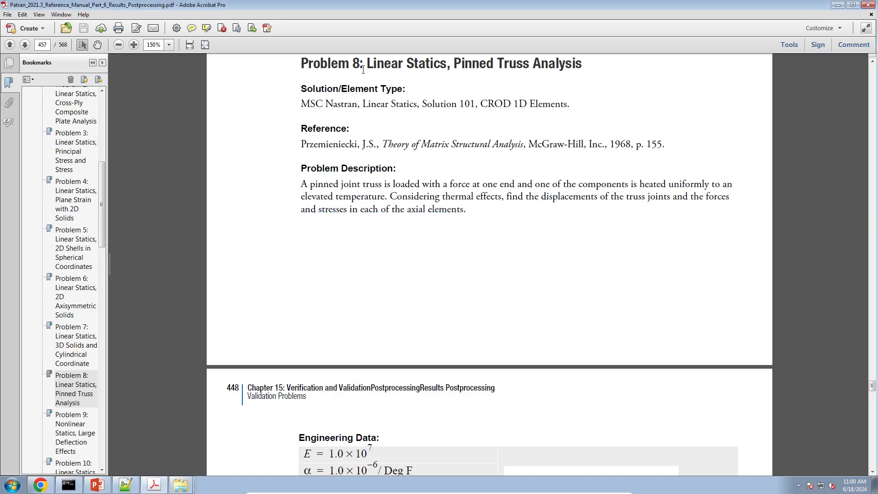
Step: Review Problem 8's engineering data, truss diagram, and theoretical displacements and element forces
scroll(411, 196, down, 5)
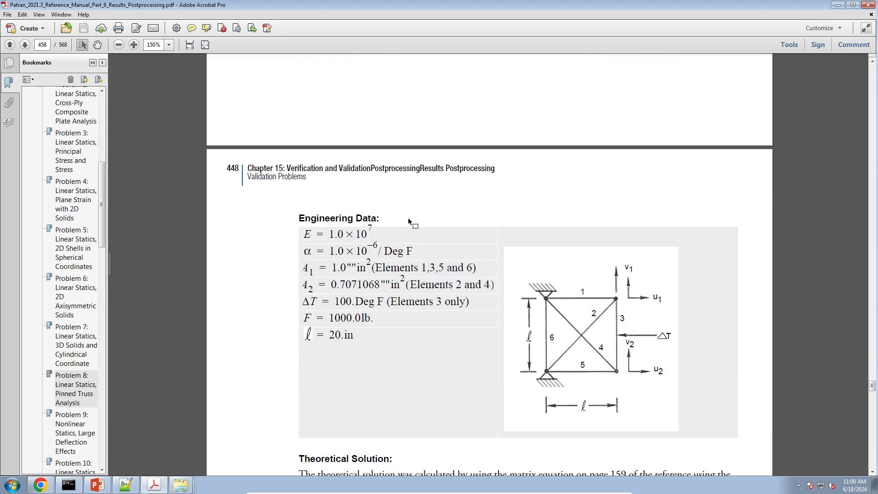
scroll(408, 220, down, 5)
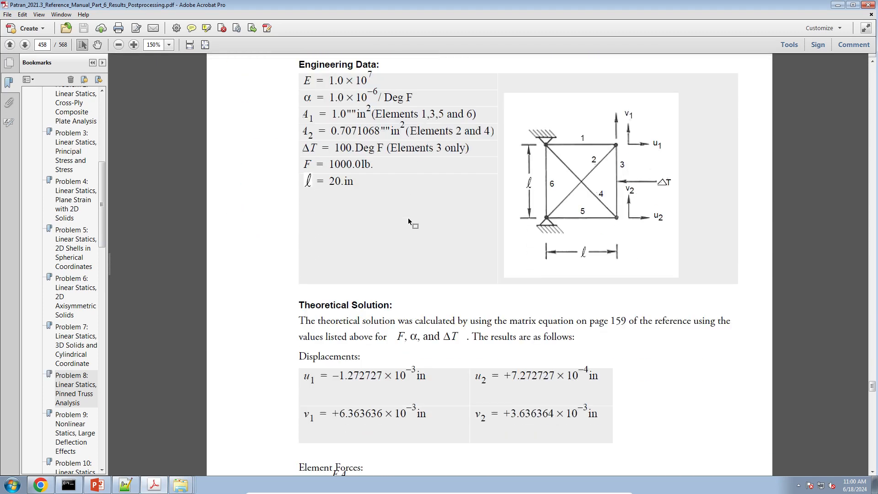
scroll(408, 220, down, 3)
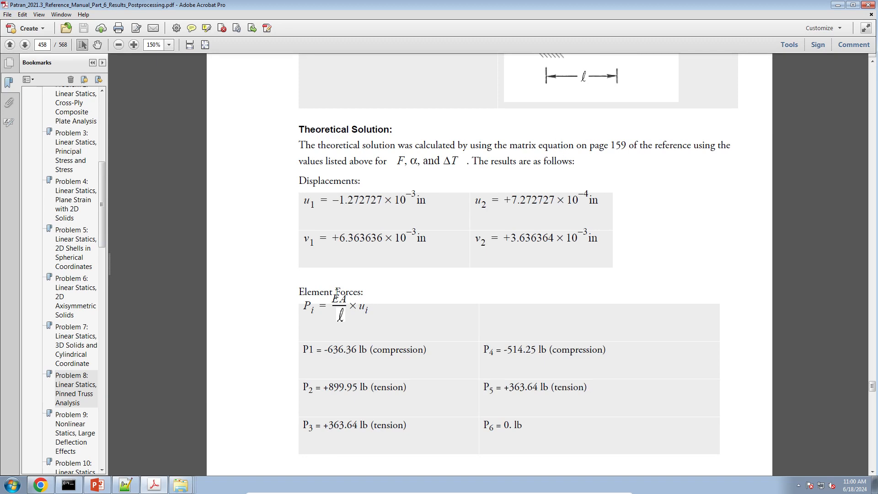
Step: Switch to Chrome, return to the SOL 200 Web App home page and open the Viewer web app
click(40, 484)
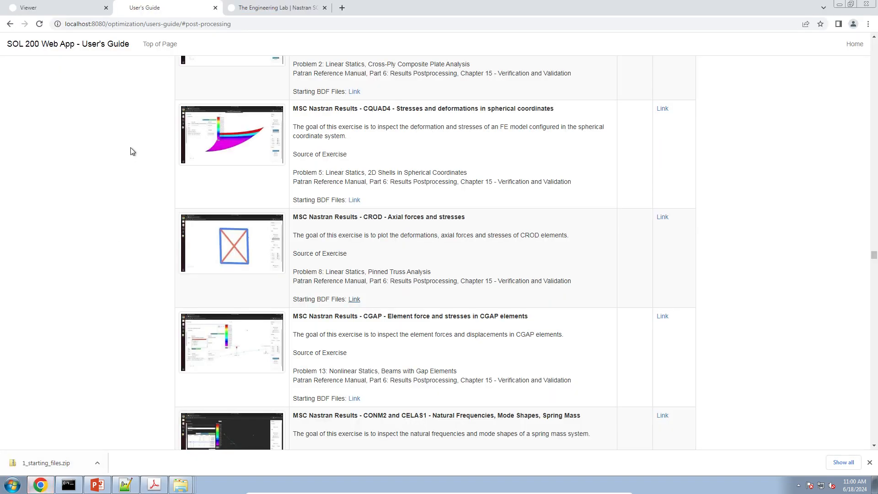
click(79, 15)
click(150, 8)
click(855, 45)
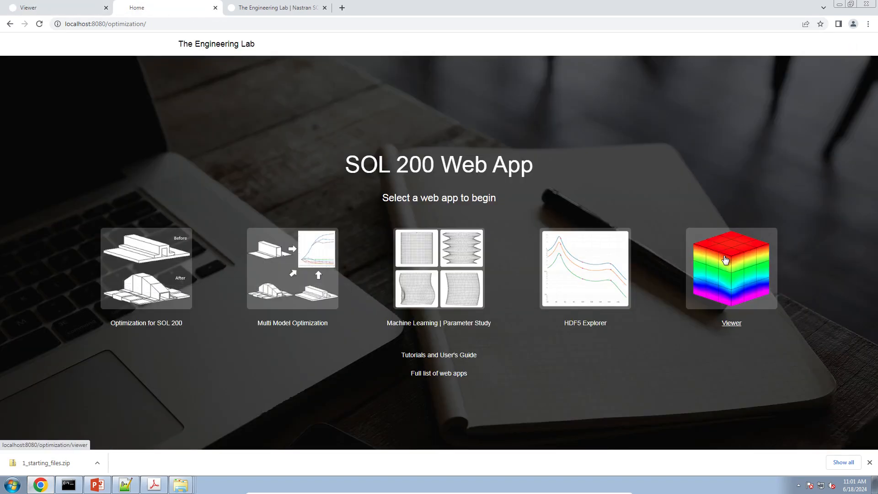
click(744, 287)
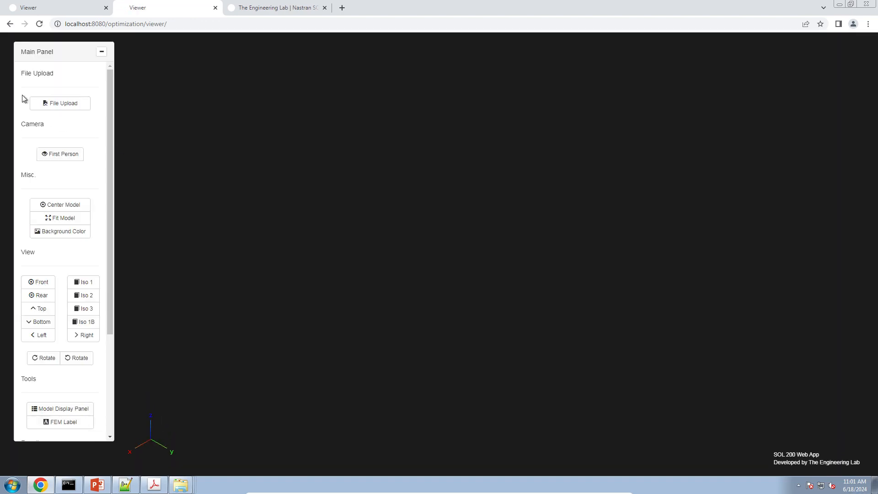
Step: Upload the BDF file prob008.bdf from the 1_starting_files folder to the Viewer
click(60, 103)
click(505, 167)
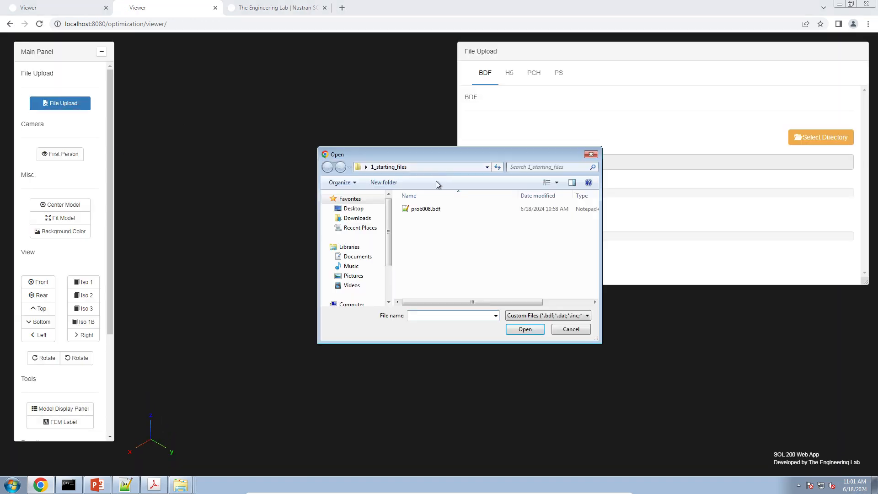
double_click(429, 208)
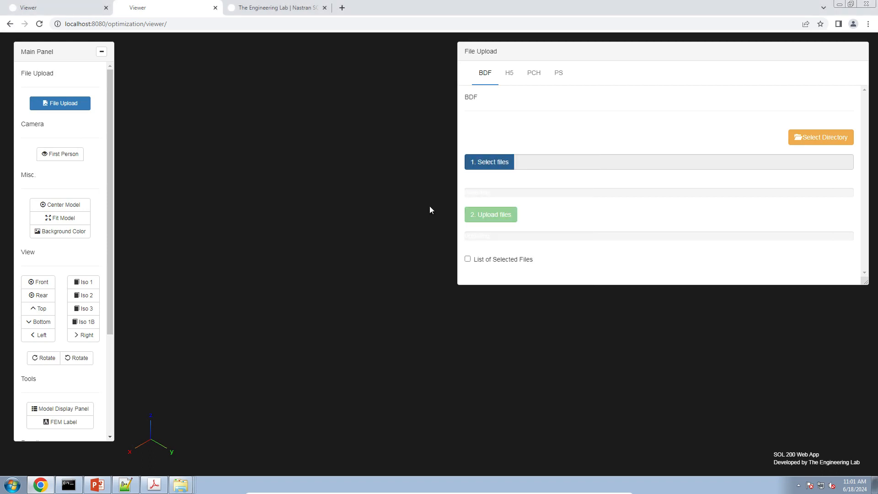
click(488, 214)
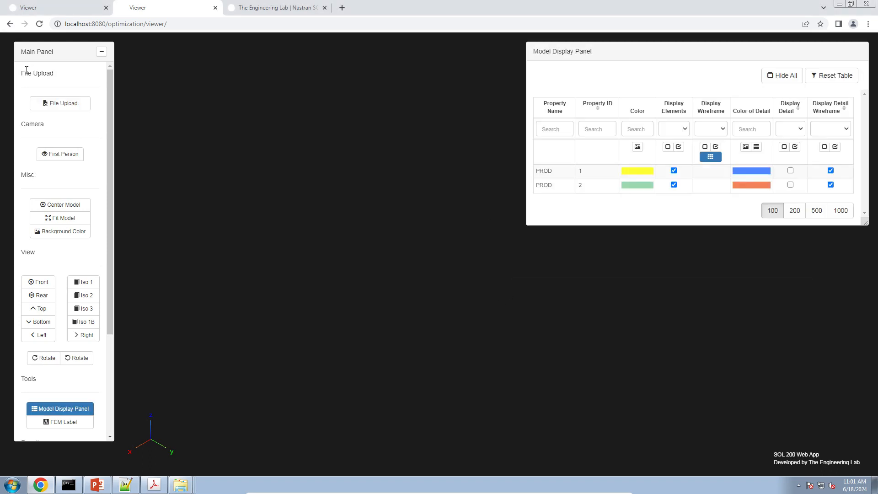
Step: Upload the H5 results file prob008.h5 from the 1_starting_files folder
click(43, 103)
click(510, 78)
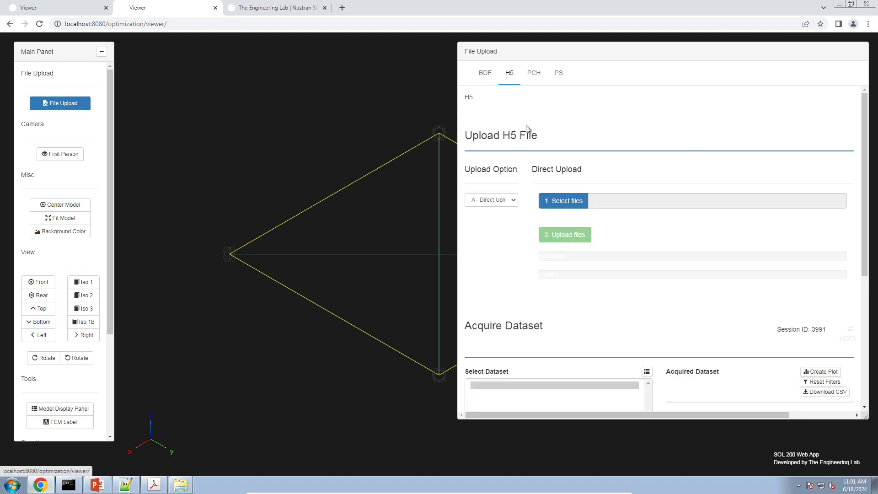
click(516, 198)
double_click(423, 209)
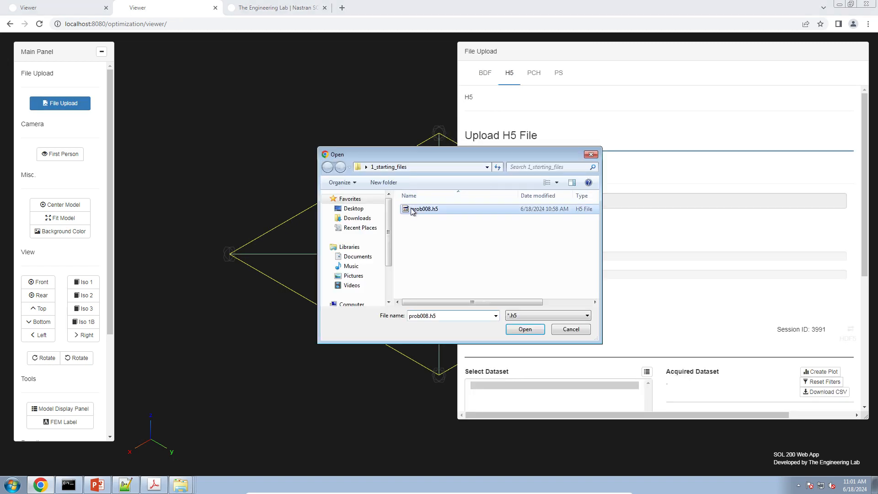
click(565, 235)
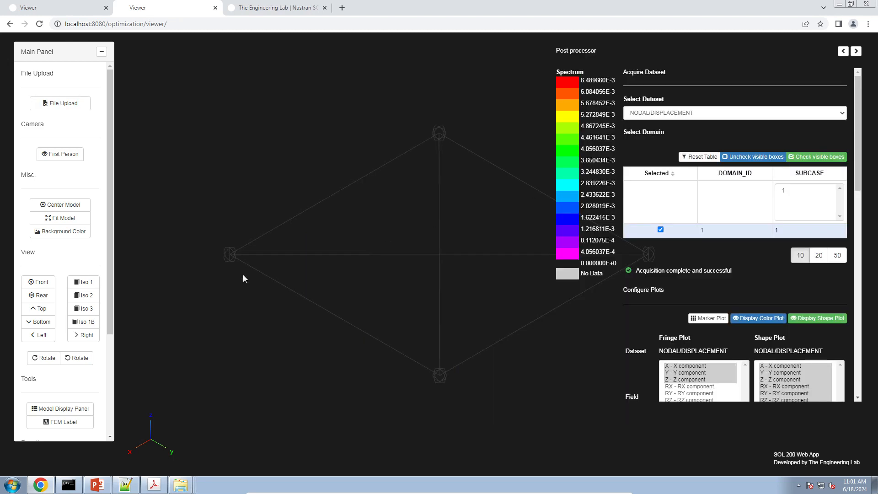
Step: Show both PROD properties in full detail on a white background, starting from the front view
click(60, 408)
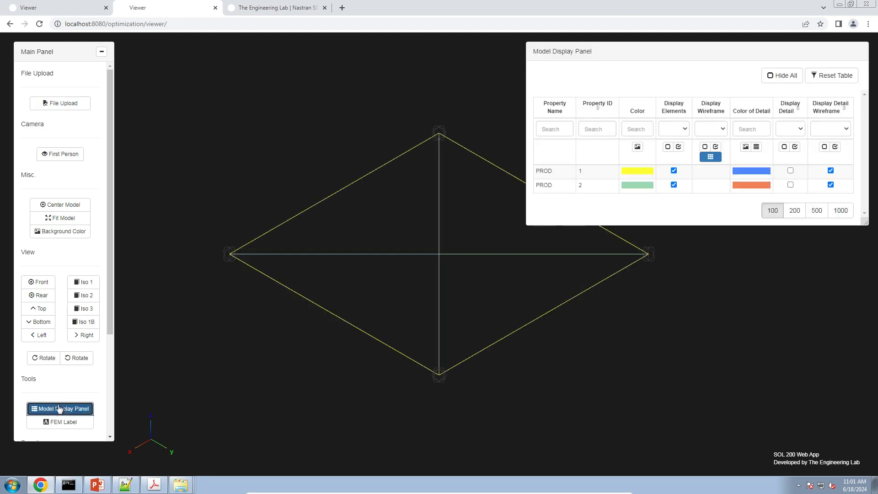
click(63, 231)
click(39, 281)
right_drag(400, 195, 273, 197)
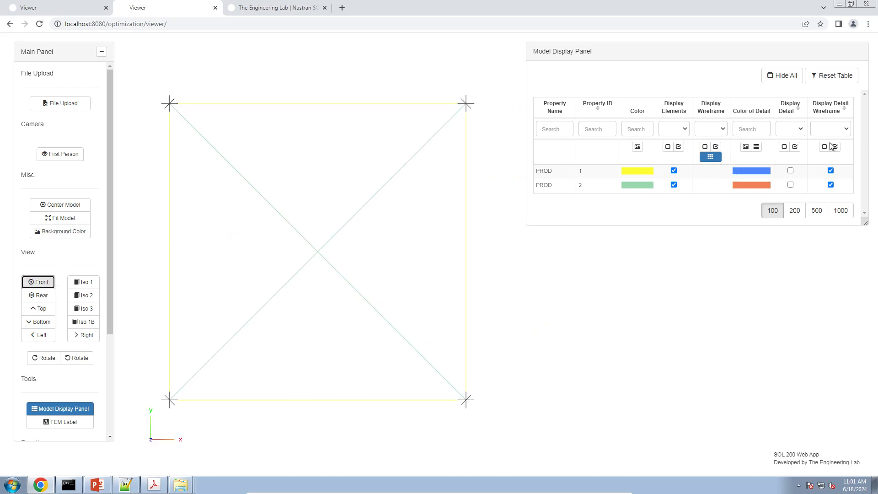
click(794, 146)
drag(293, 300, 232, 316)
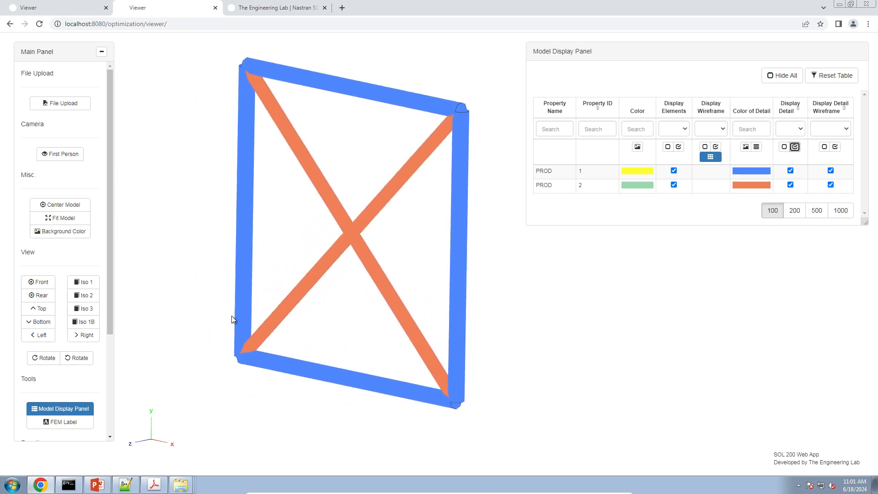
Step: Move through the truss with the first-person camera controls to examine the rods' solid shapes and joints up close
click(71, 157)
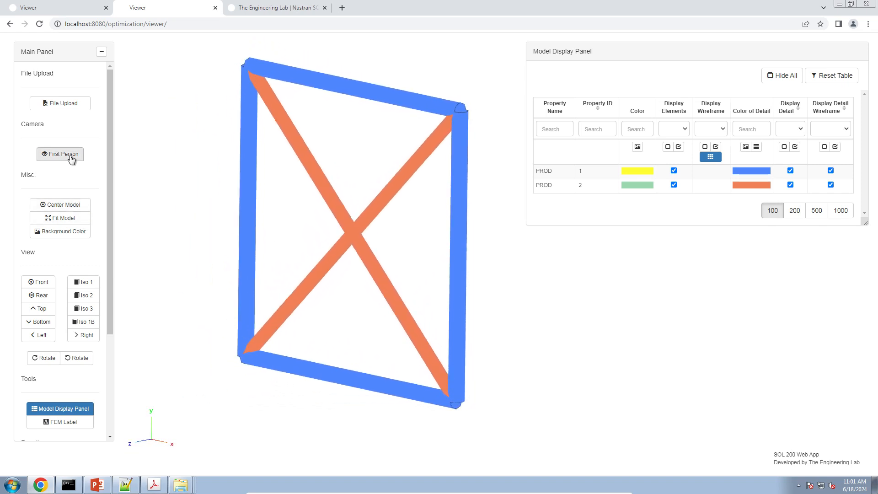
click(71, 167)
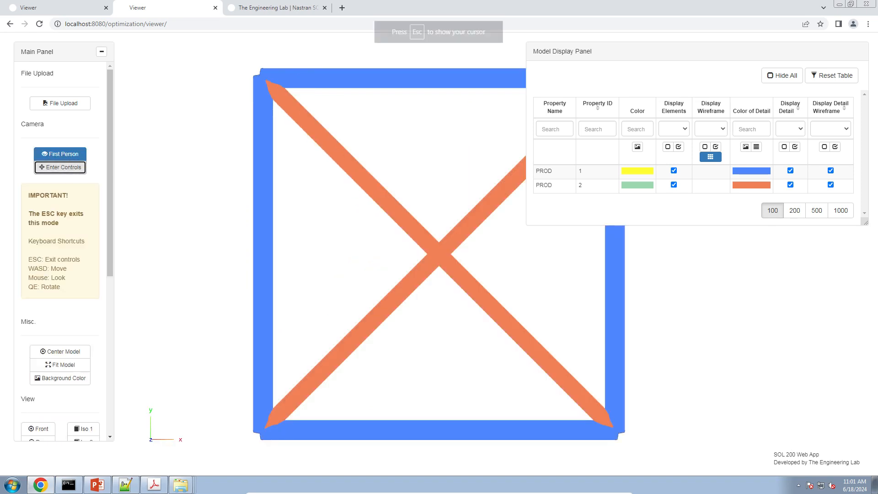
key(w)
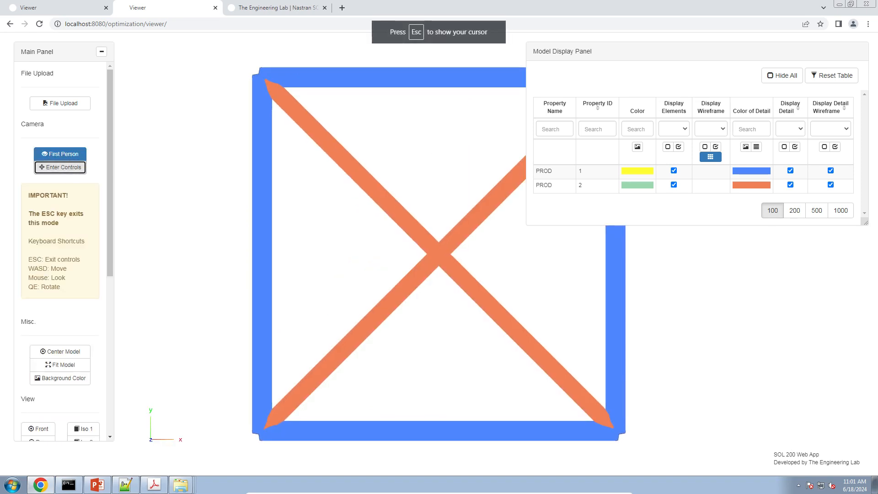
key(w)
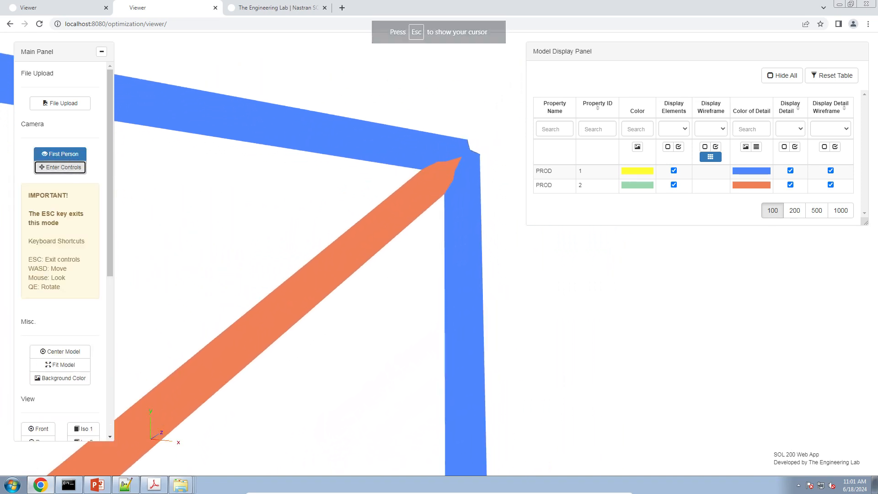
key(a)
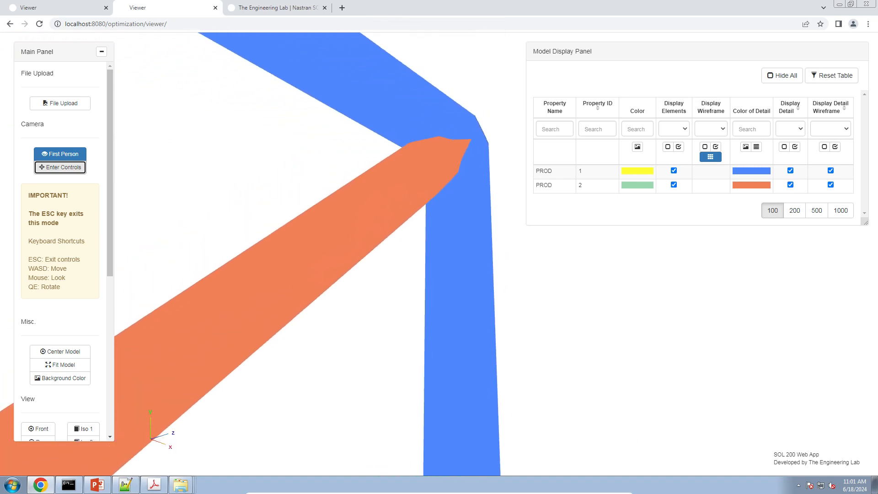
key(a)
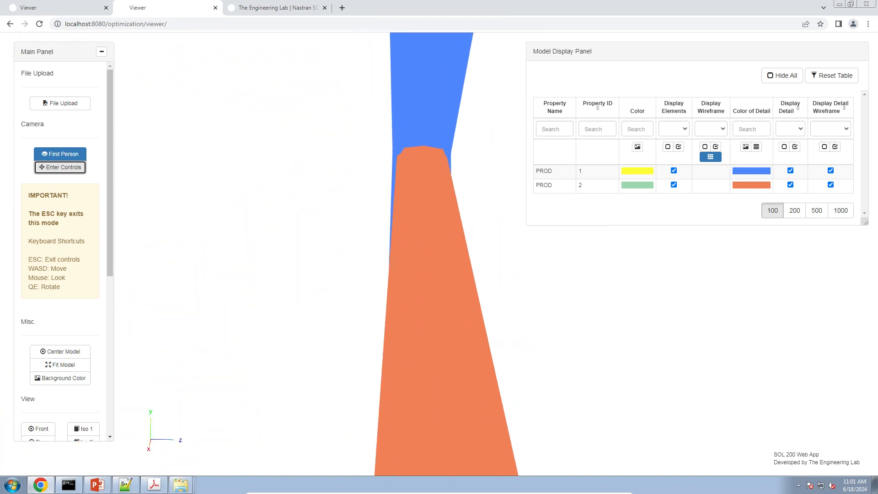
key(a)
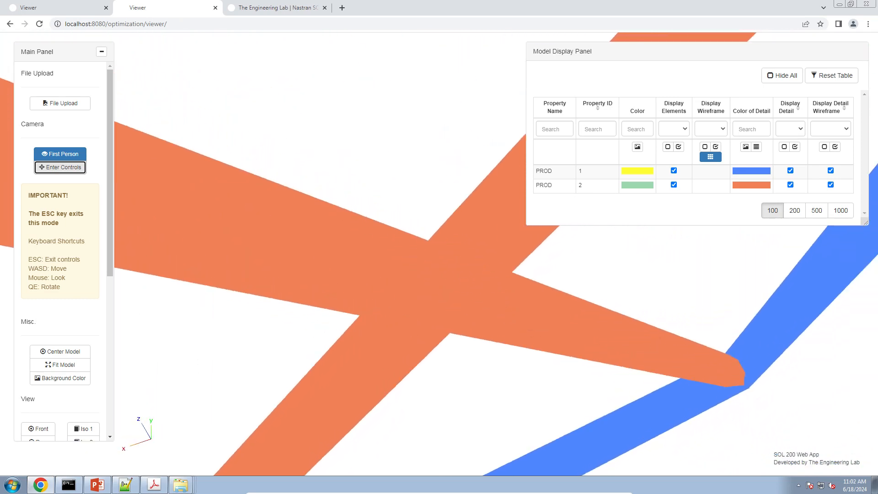
key(d)
key(w)
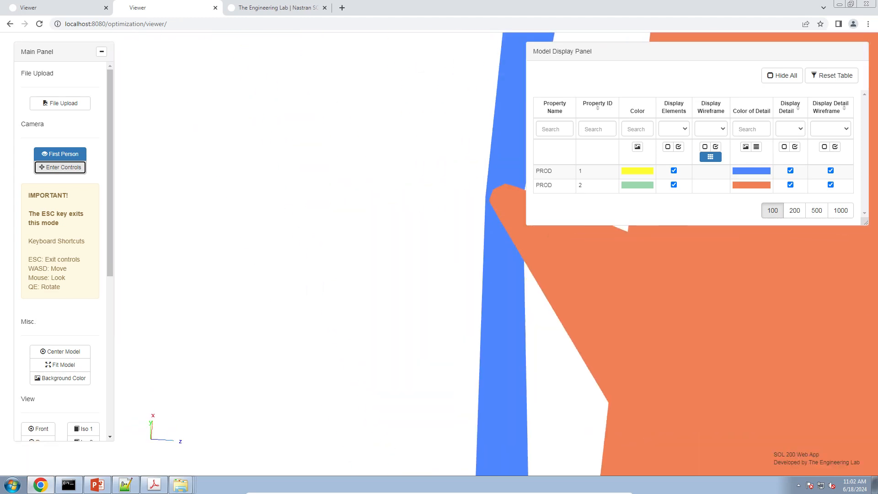
key(d)
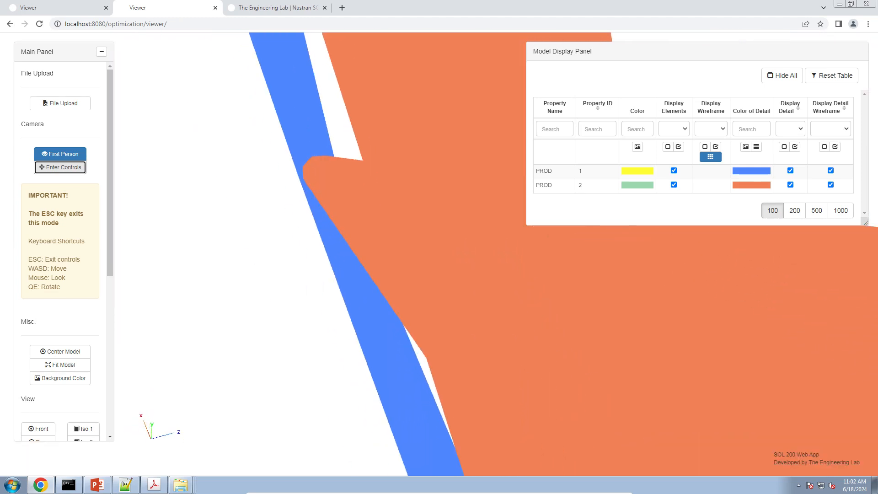
key(e)
key(a)
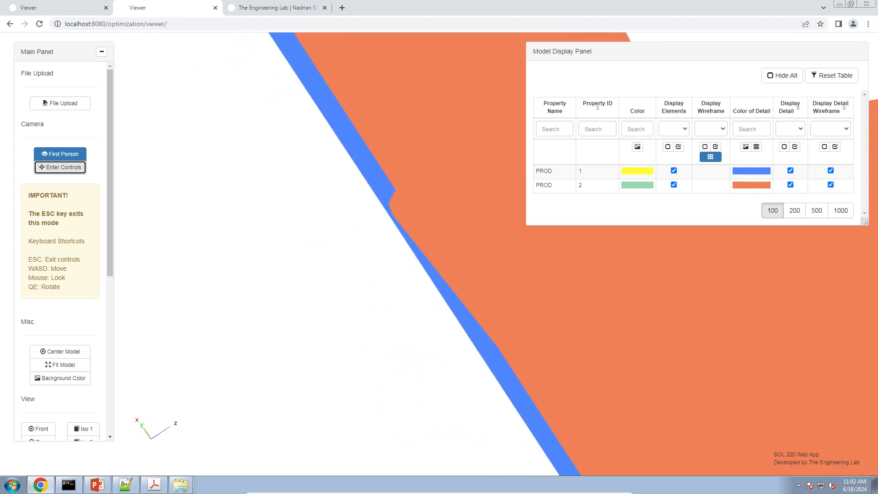
key(d)
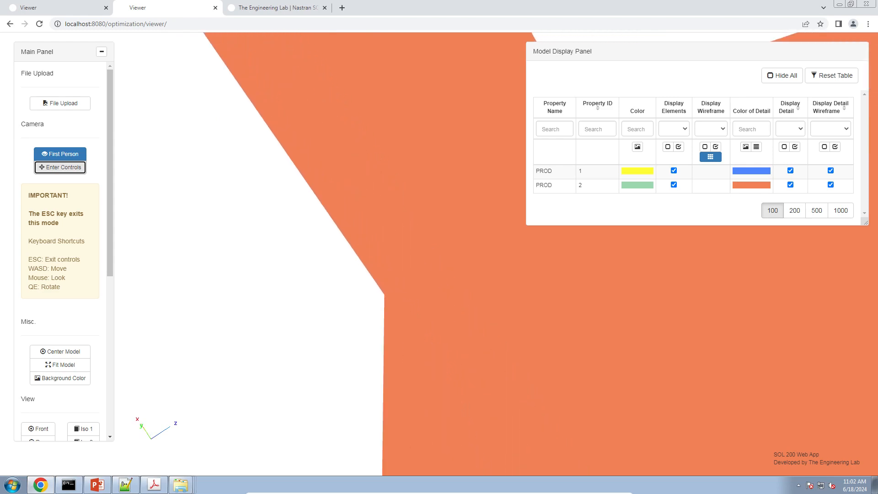
key(w)
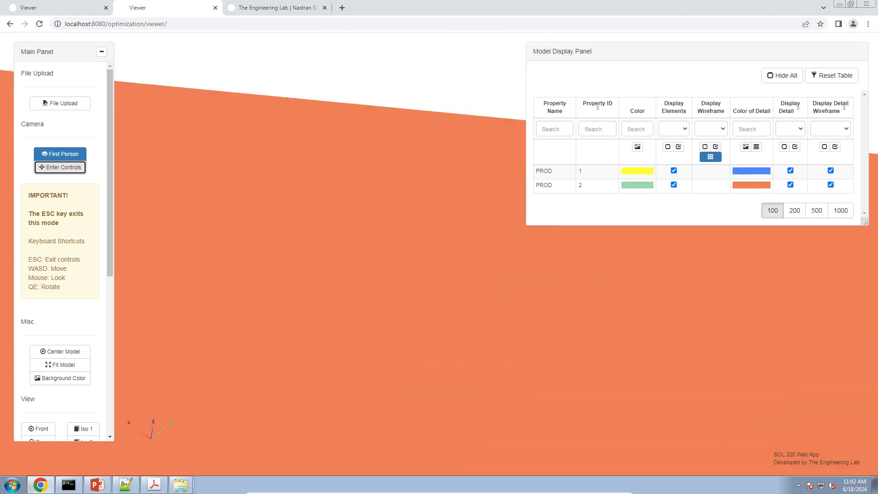
key(Escape)
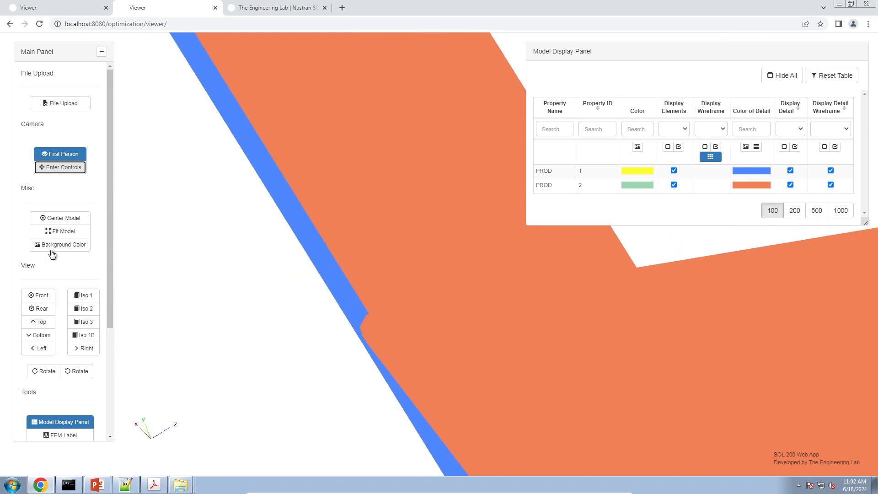
Step: Return the truss to a fitted line display on a dark background, with both PROD details hidden and the first-person camera off
click(790, 170)
click(790, 185)
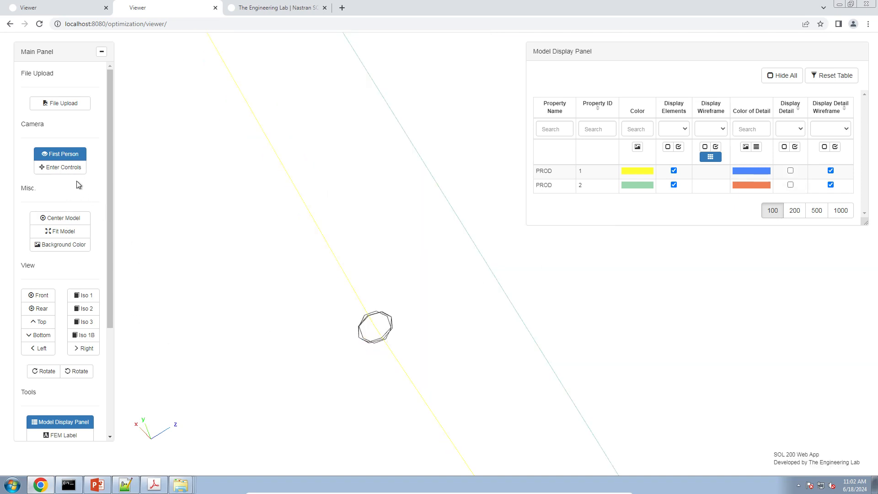
click(69, 231)
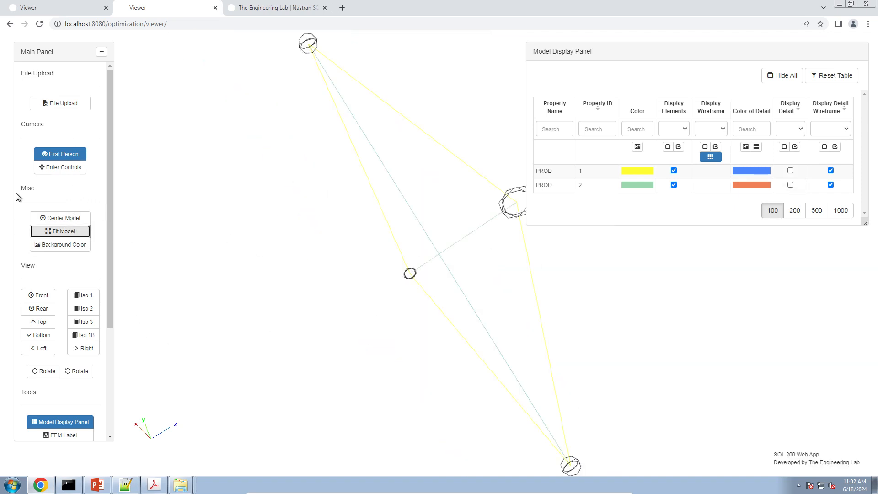
click(53, 165)
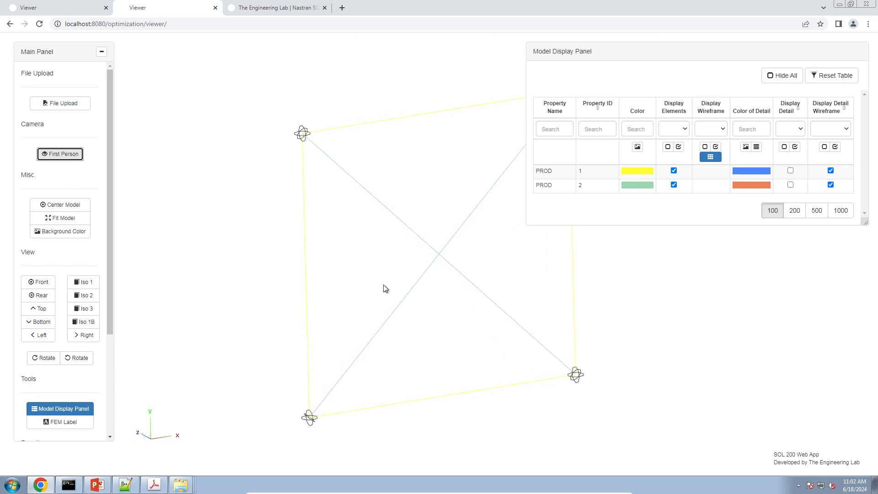
drag(406, 320, 315, 284)
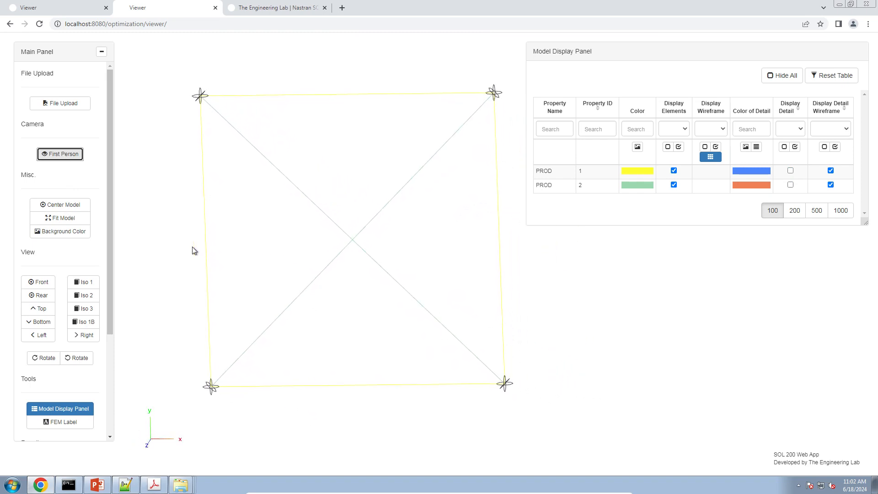
click(64, 233)
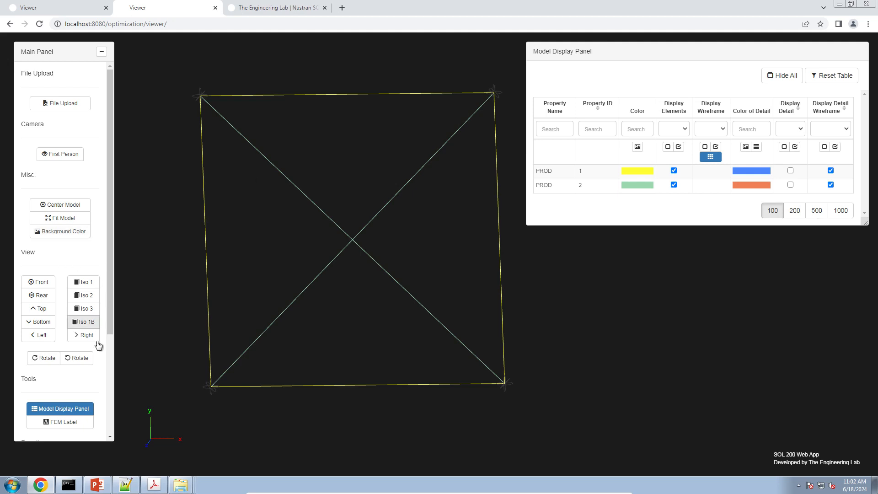
Step: Label all six CROD elements of the truss by picking each one in the model, and exit pick mode
scroll(89, 357, down, 1)
click(83, 379)
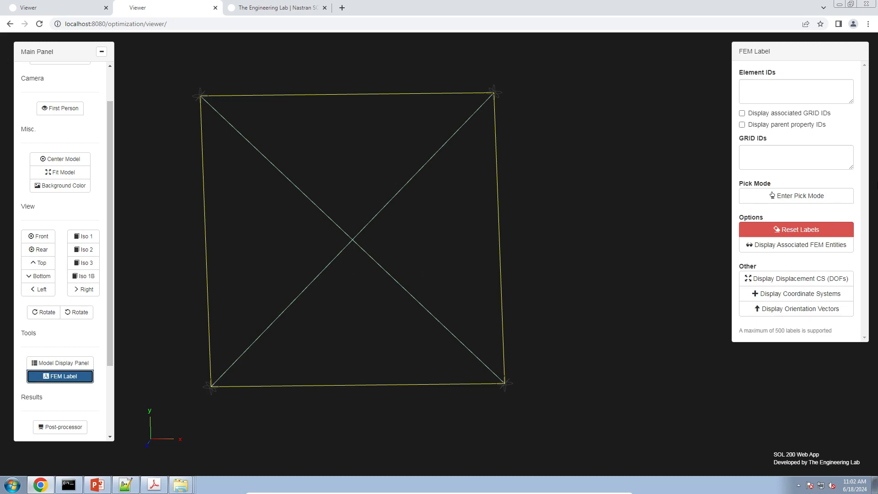
click(822, 196)
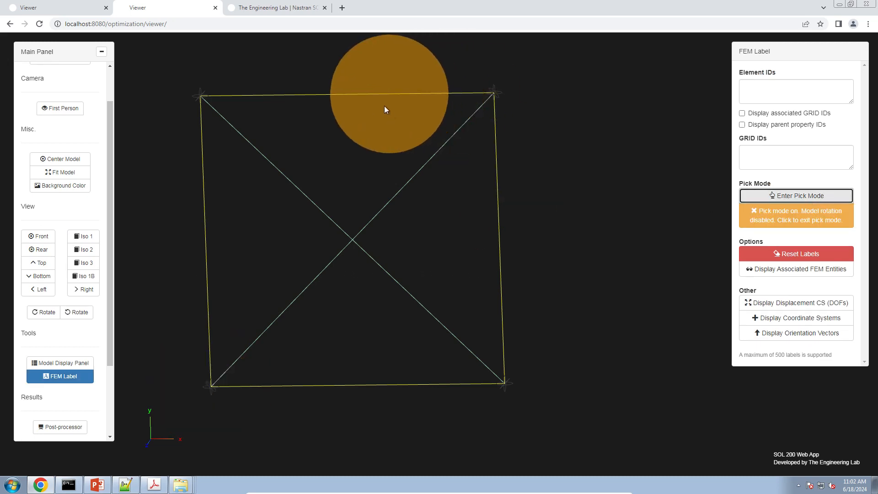
click(373, 95)
click(394, 188)
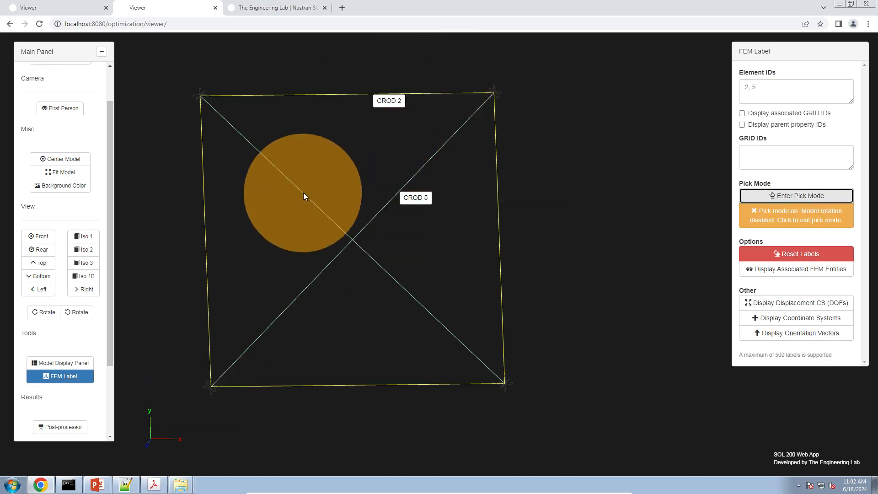
click(304, 194)
click(208, 252)
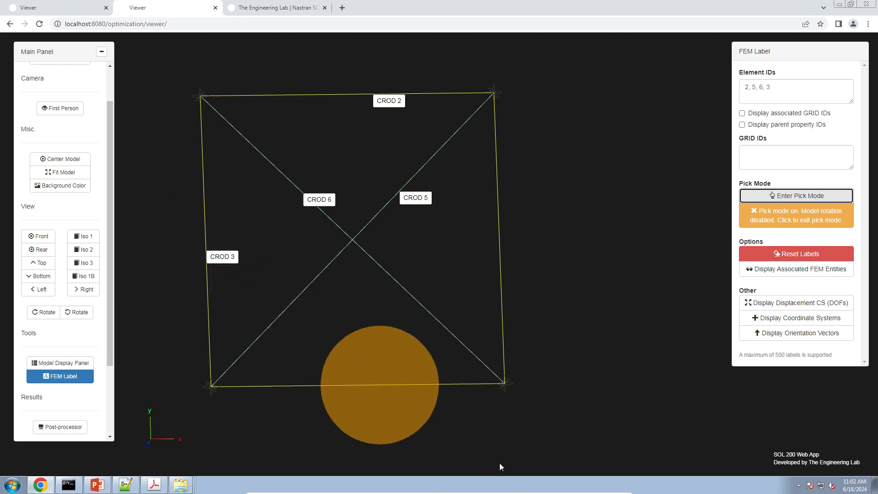
click(400, 390)
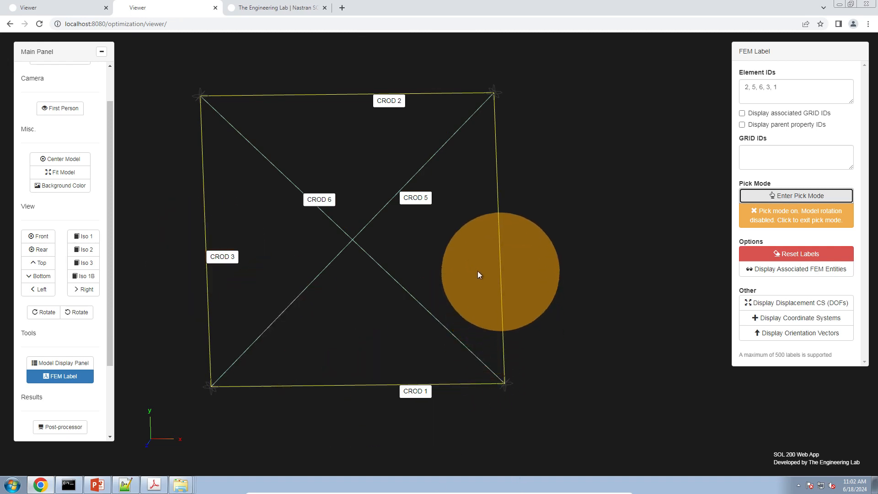
click(502, 251)
click(761, 216)
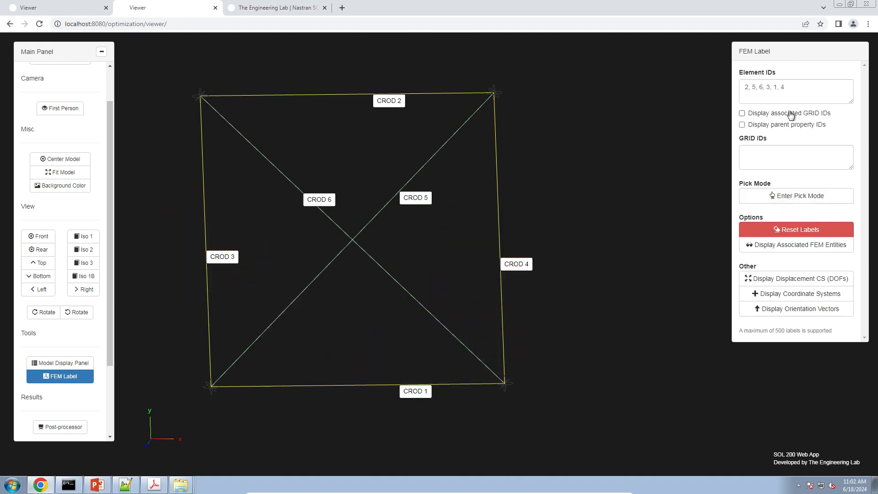
Step: Add the associated GRID IDs and parent property IDs to the element labels, and reset the labels
click(790, 114)
click(788, 125)
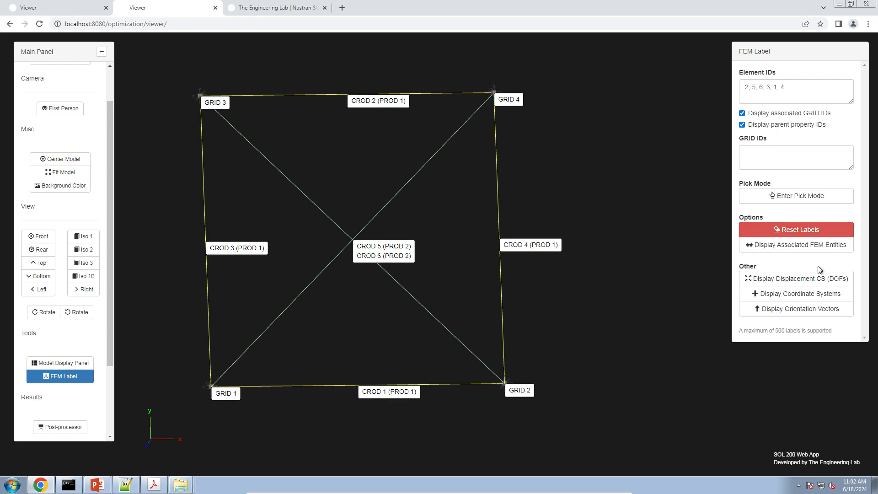
click(820, 229)
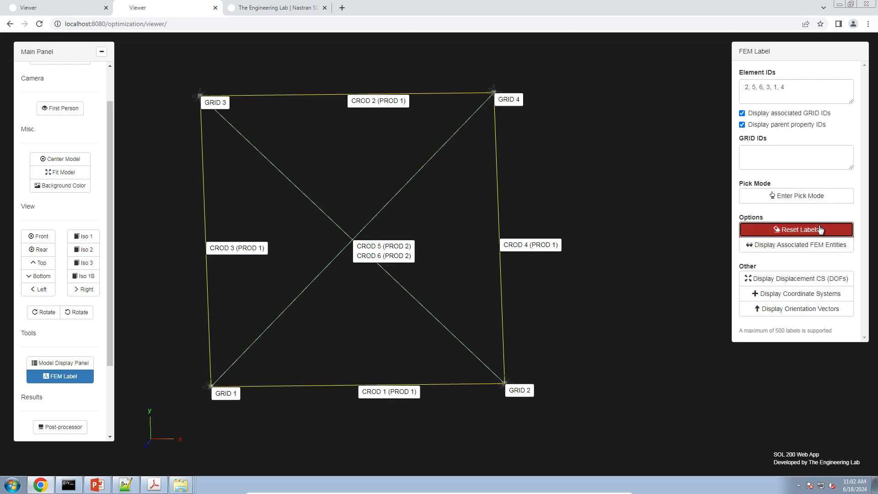
Step: Display the displacement coordinate systems at the grids, examine them from a tilted, zoomed-out view, and clear them
click(800, 279)
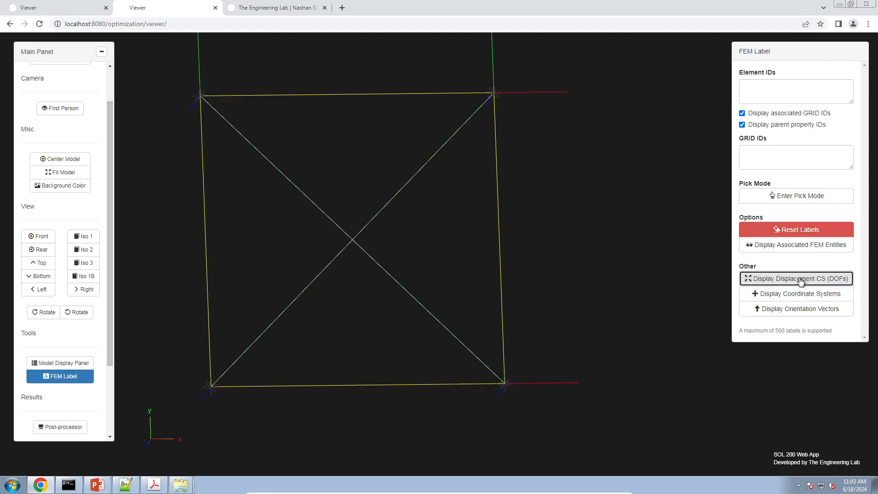
drag(365, 183, 397, 225)
scroll(397, 223, down, 3)
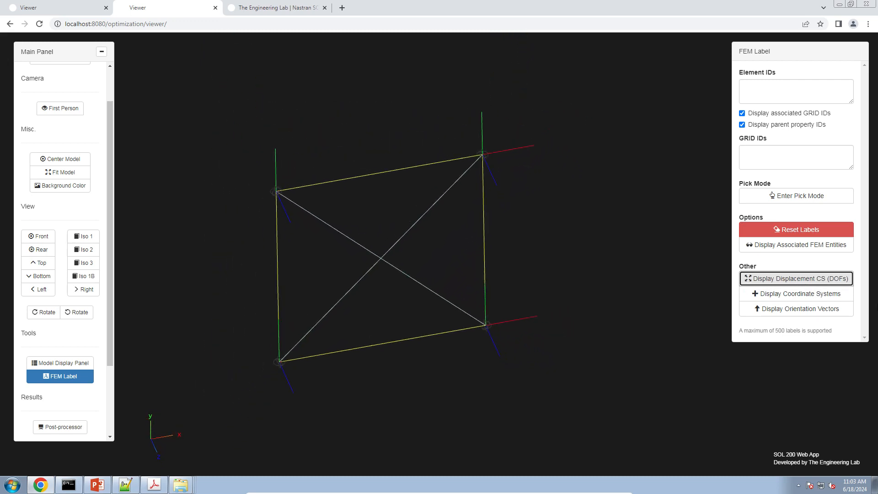
click(814, 248)
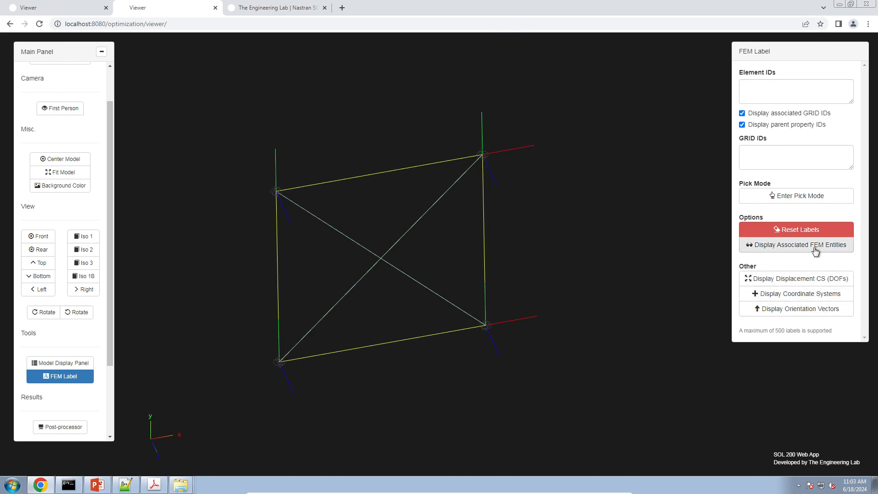
click(815, 232)
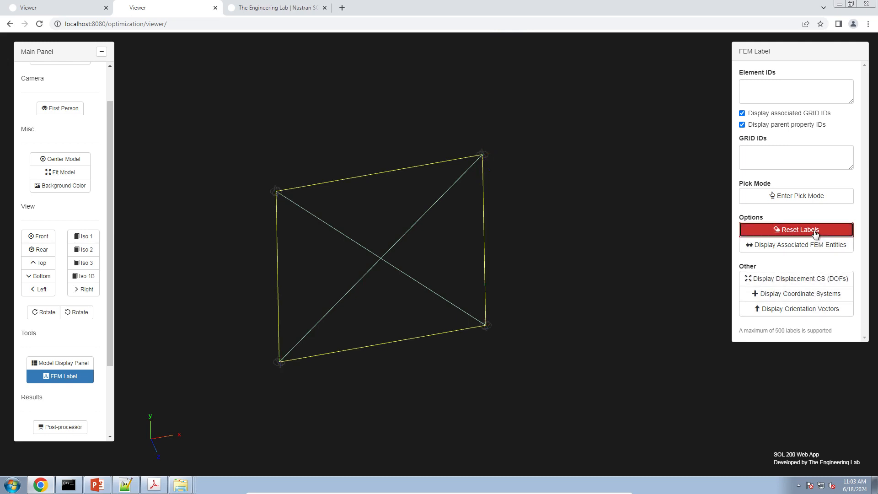
Step: Open the post-processor with the truss in front view on a white background
click(41, 426)
click(38, 236)
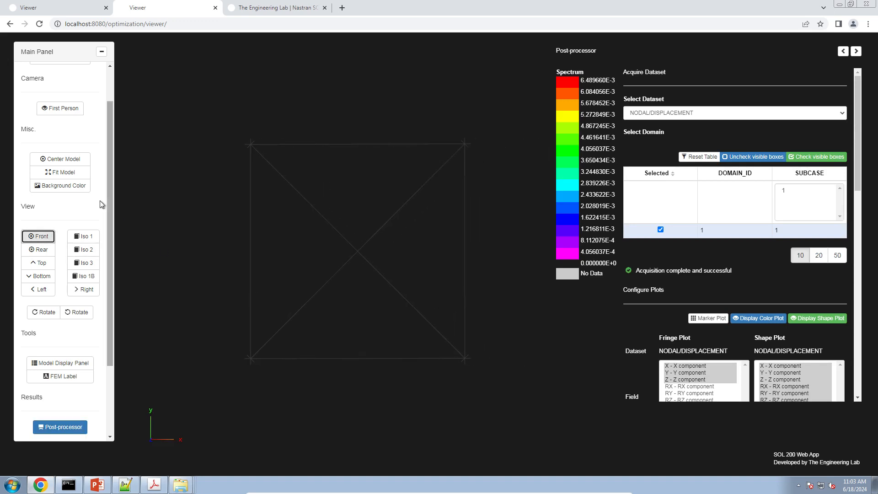
click(78, 186)
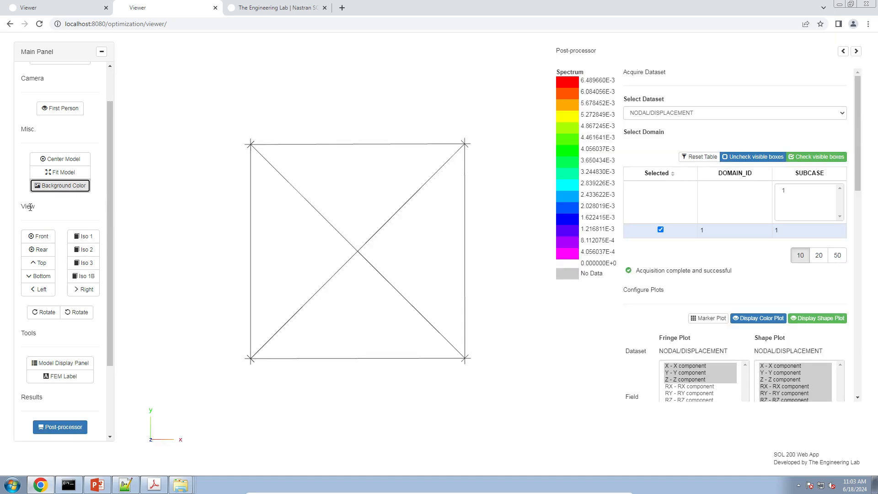
Step: Set the displacement shape plot's scale factor to 1000, toggling the shape plot to compare the deformed and undeformed truss
click(777, 288)
scroll(777, 291, down, 3)
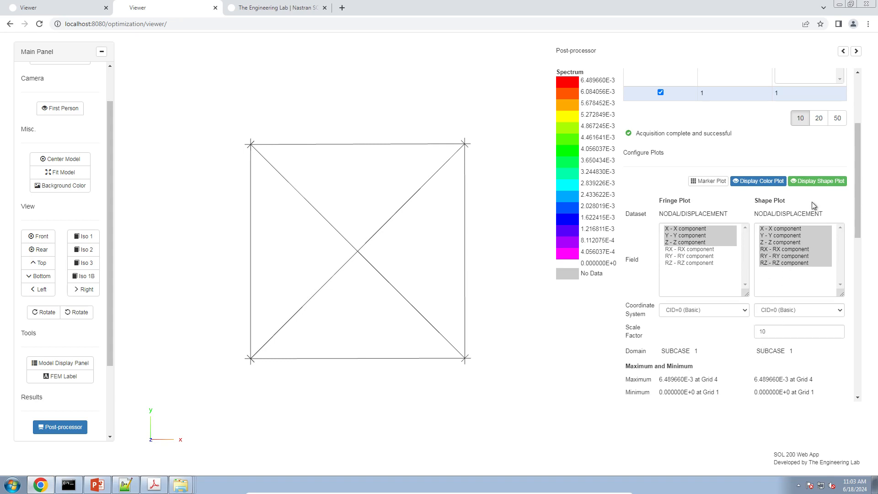
click(817, 181)
click(816, 182)
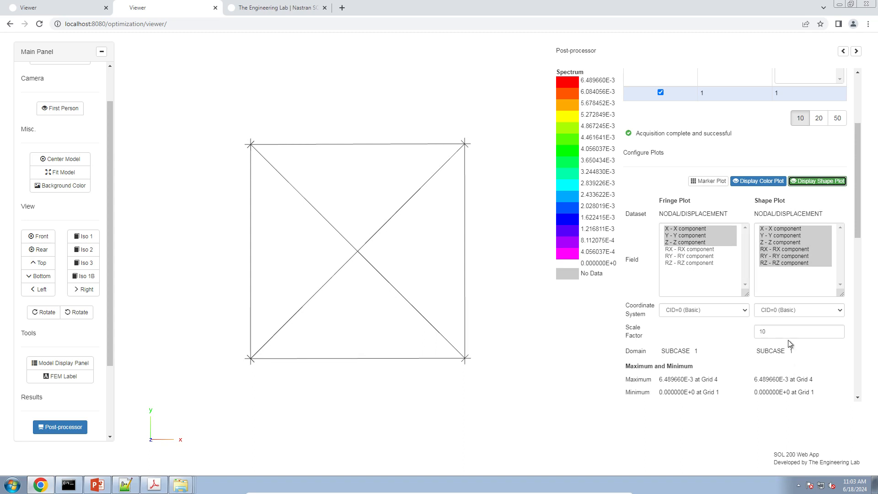
click(790, 332)
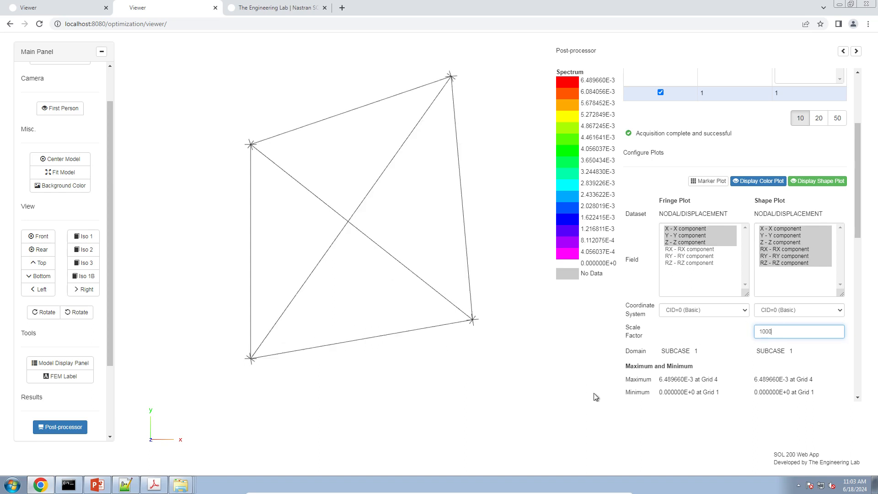
click(790, 205)
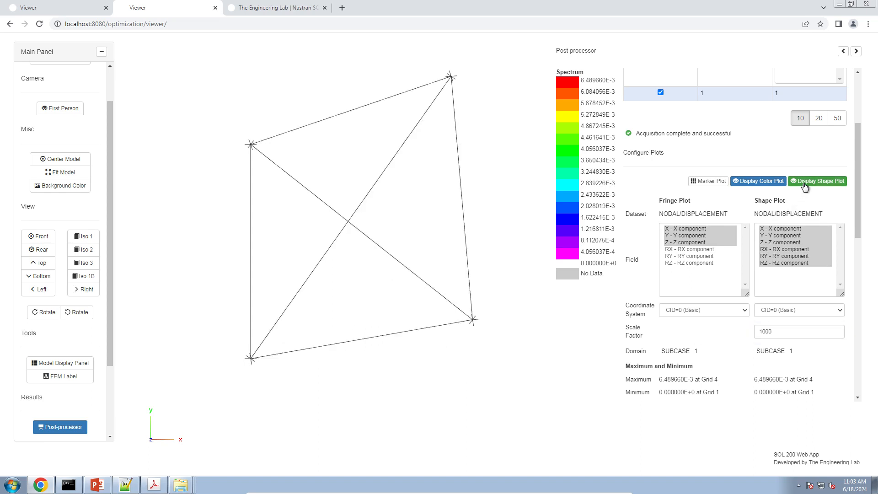
click(804, 185)
click(803, 185)
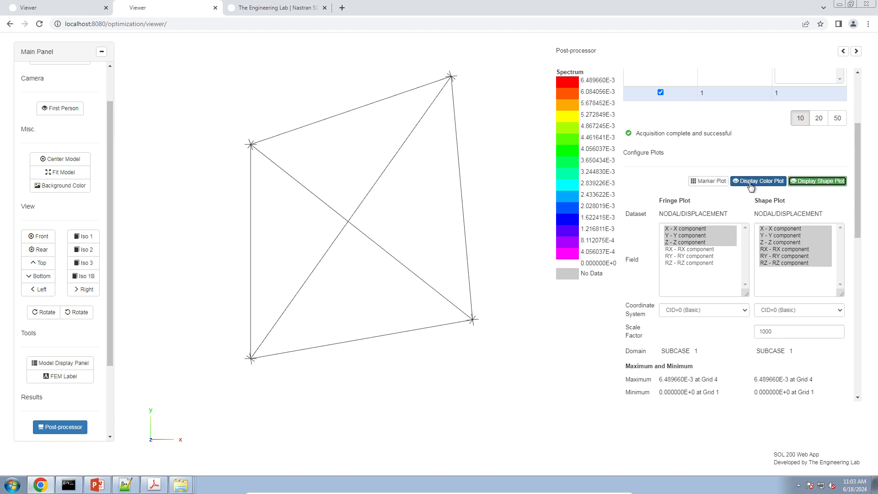
Step: Turn on the marker plot and restrict both the fringe and shape plots to the X displacement component
click(708, 181)
click(706, 207)
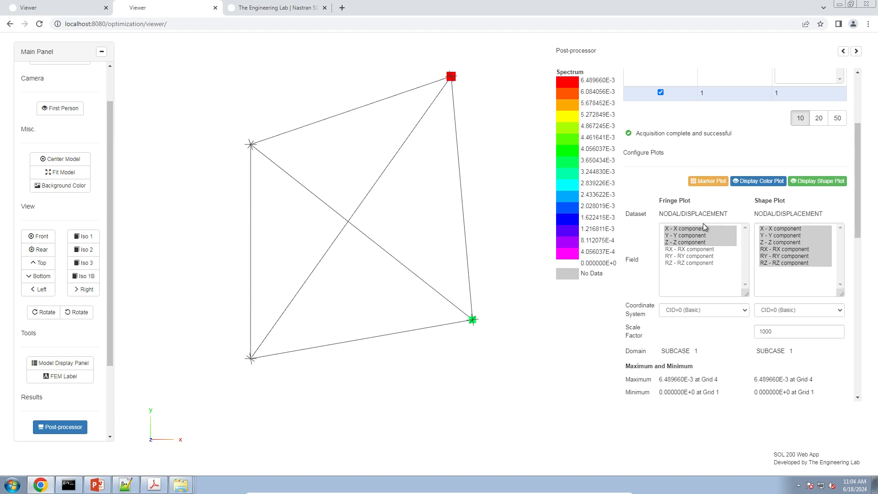
click(696, 230)
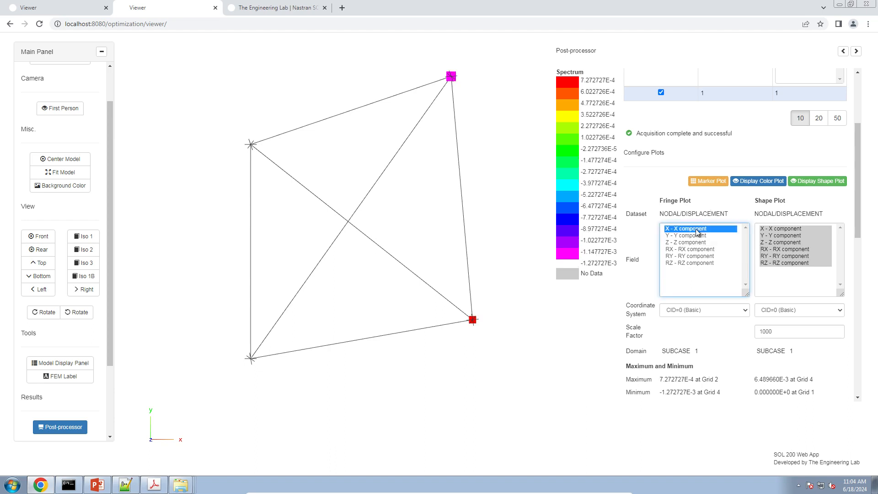
click(776, 230)
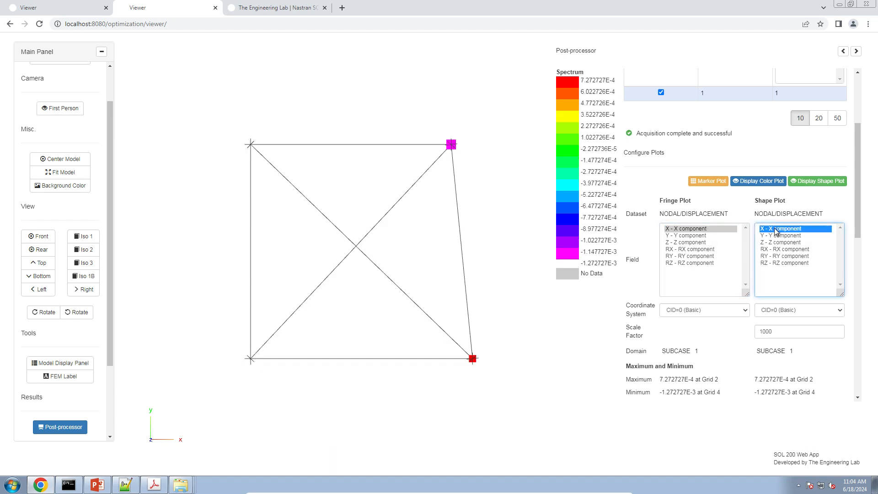
Step: Label the single highest and single lowest X displacement on the truss
click(669, 320)
scroll(669, 323, down, 2)
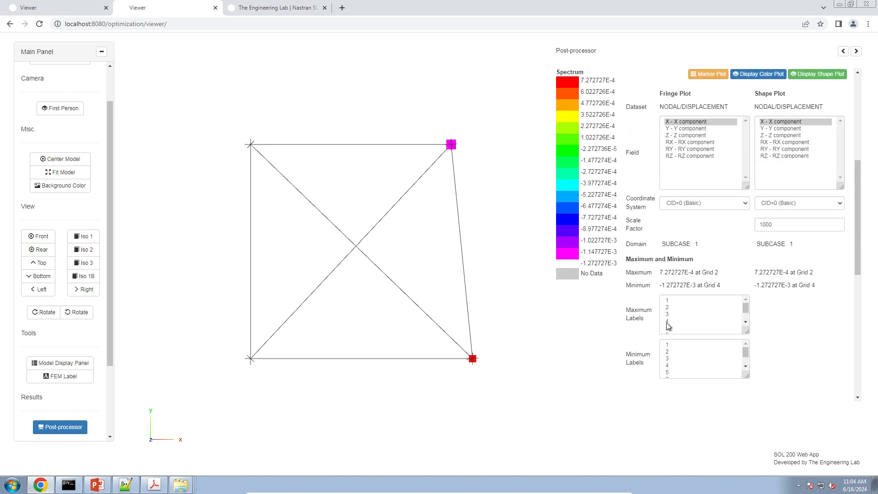
scroll(668, 325, up, 1)
click(672, 318)
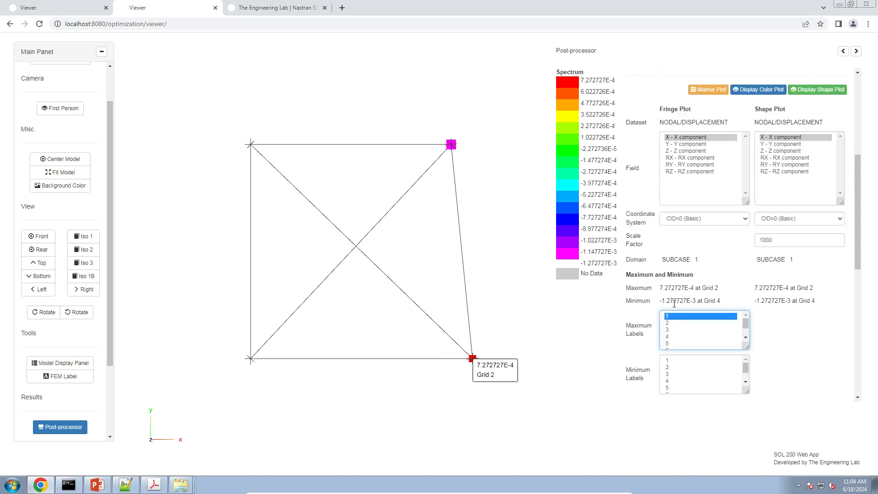
click(678, 361)
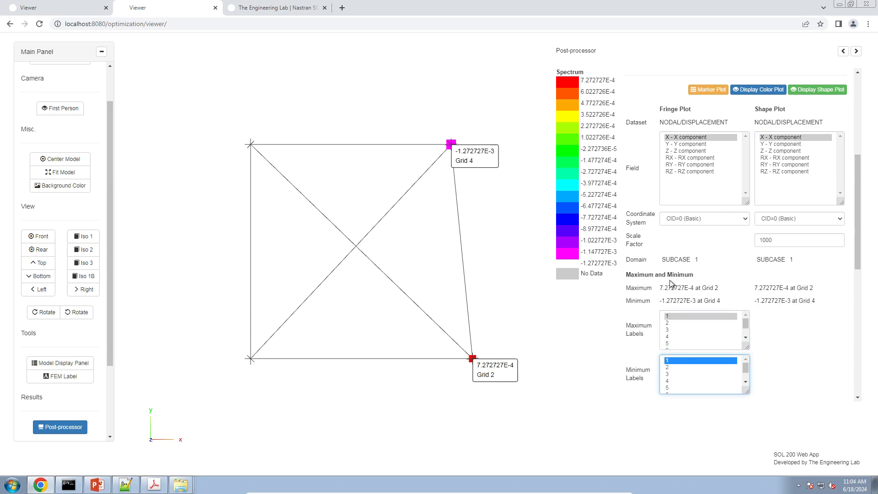
Step: Examine the Y displacement component and the Z displacement component in the fringe plot
scroll(669, 283, up, 2)
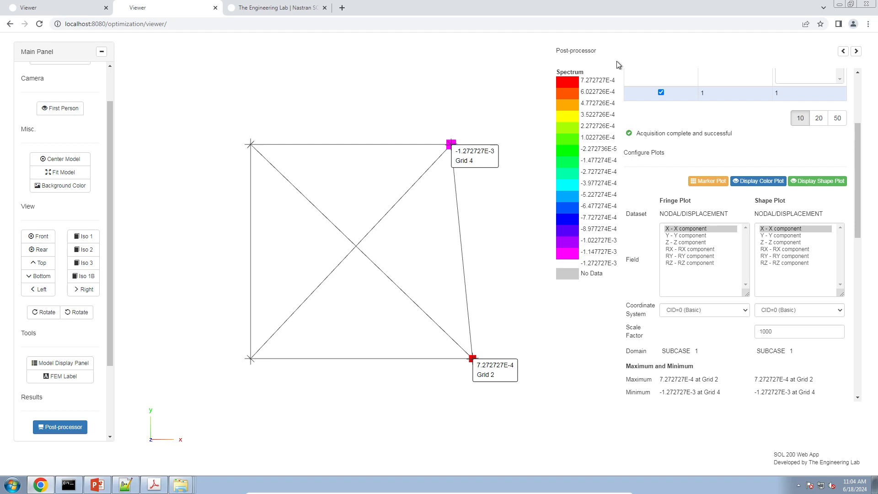
click(701, 236)
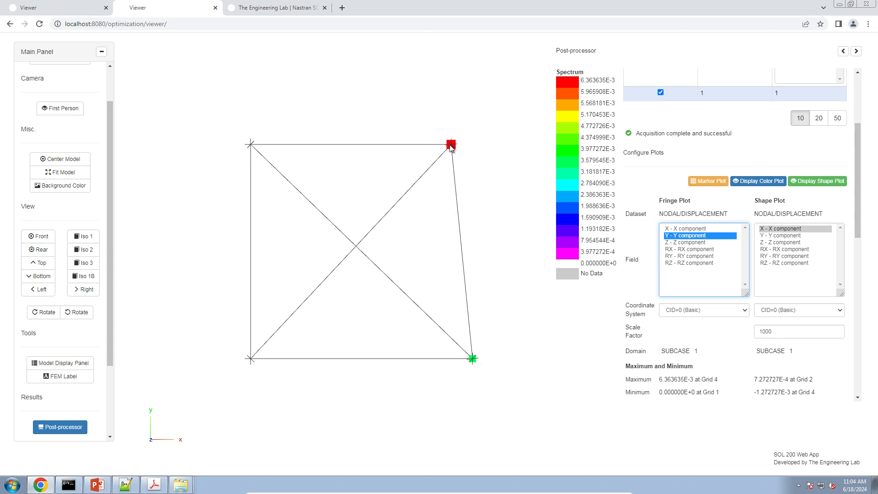
click(706, 243)
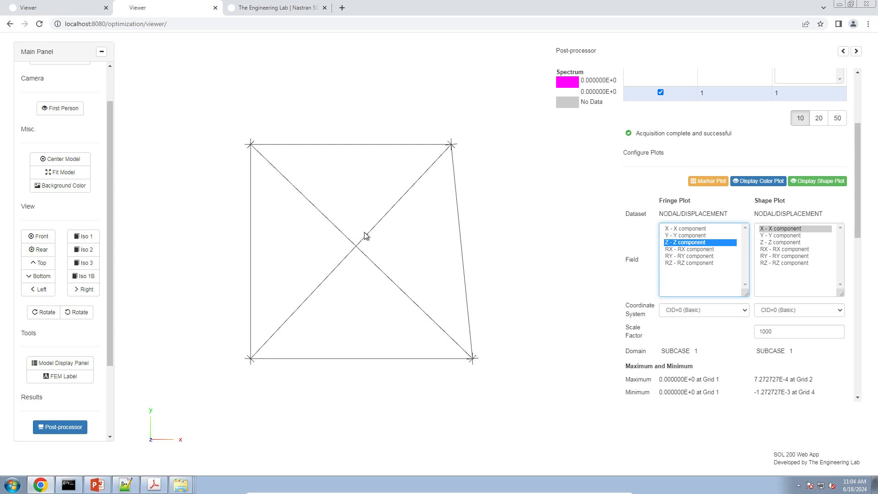
Step: Combine the X and Y displacement components in both the fringe plot and the shape plot
click(706, 229)
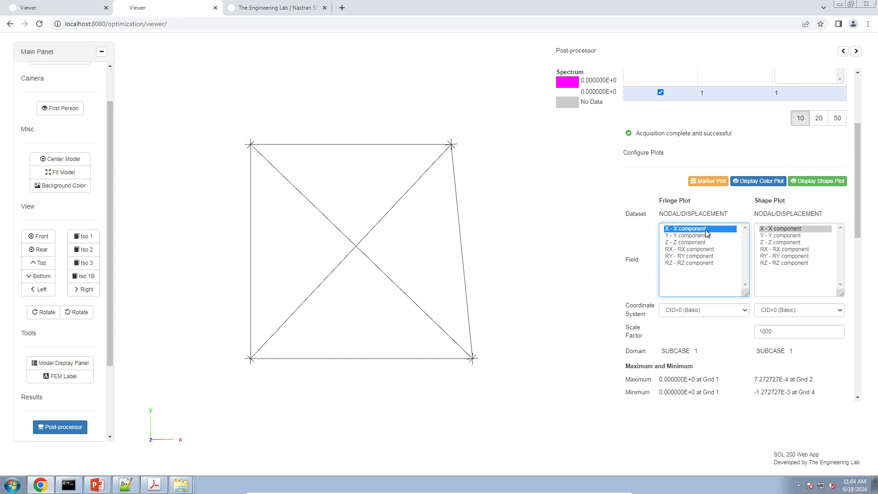
drag(705, 230, 706, 236)
drag(771, 228, 772, 236)
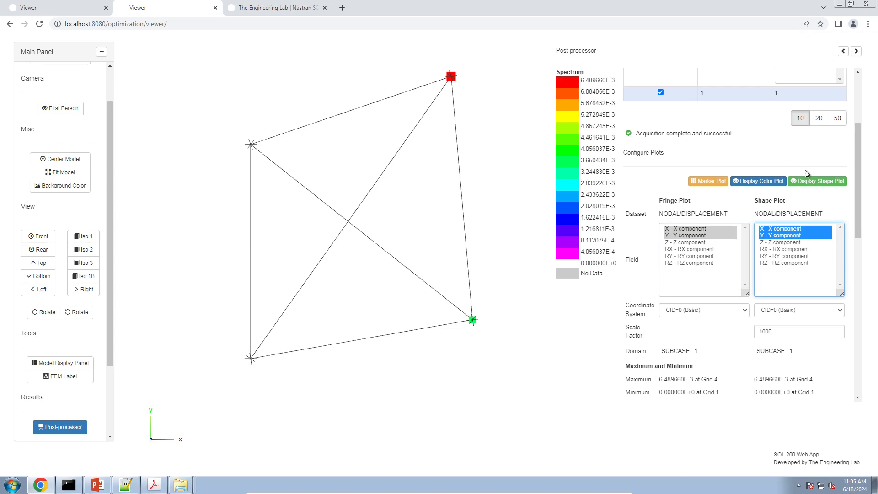
Step: Load the ELEMENTAL/ELEMENT_FORCE/ROD dataset for subcase 1 into the fringe plot
scroll(646, 201, up, 3)
click(689, 114)
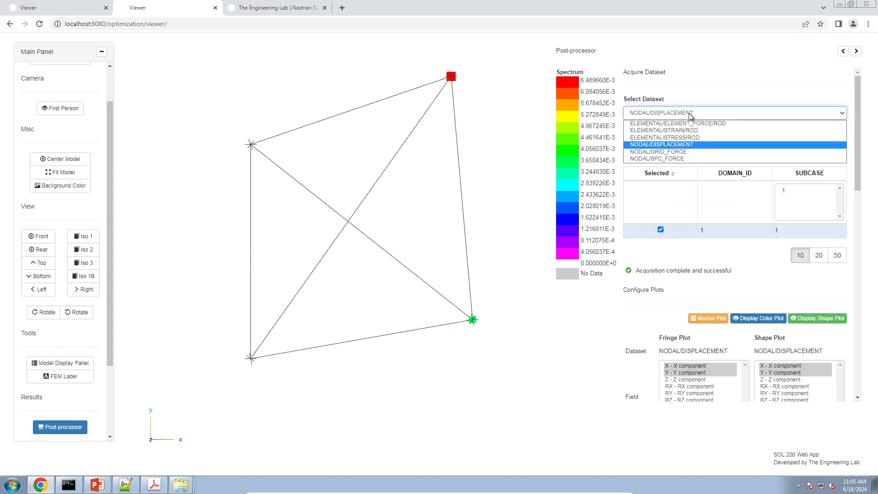
click(693, 123)
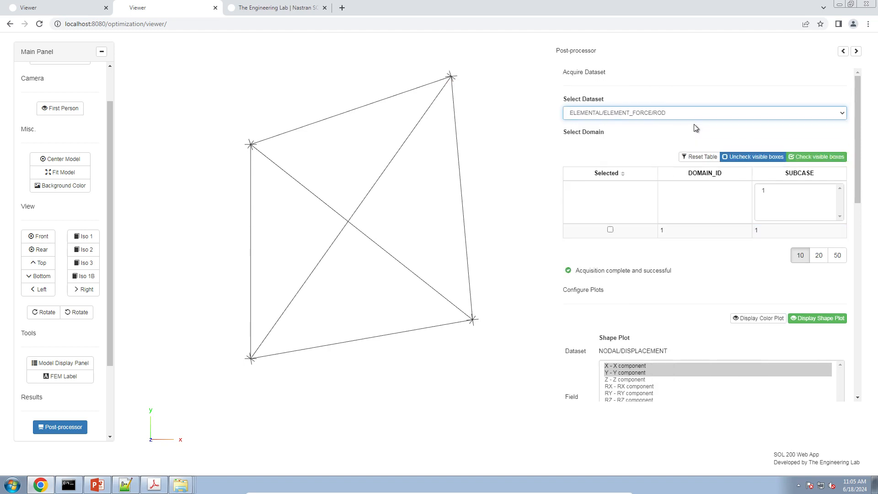
click(609, 229)
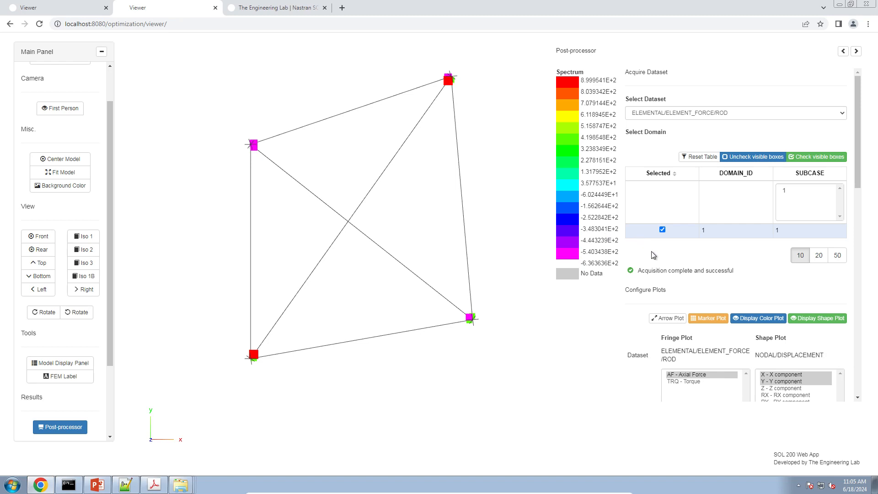
Step: Display the rods' axial forces as an arrow plot on the deformed truss
scroll(655, 256, down, 3)
scroll(655, 256, down, 1)
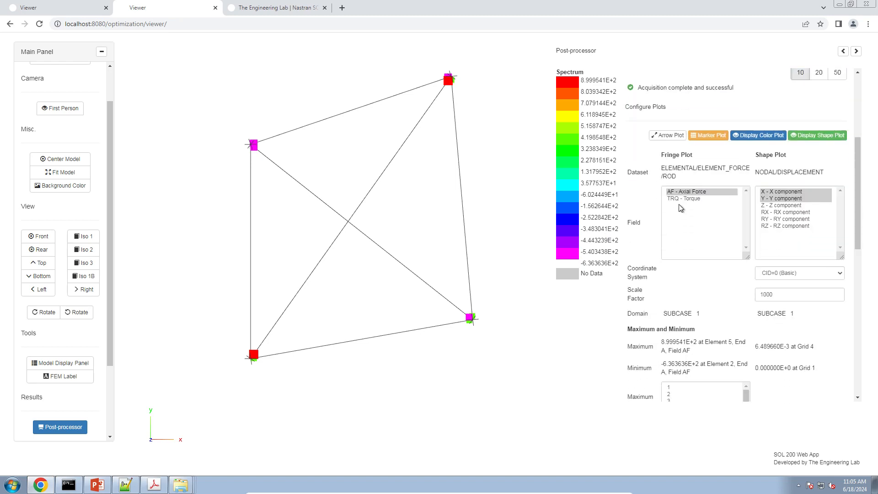
click(669, 136)
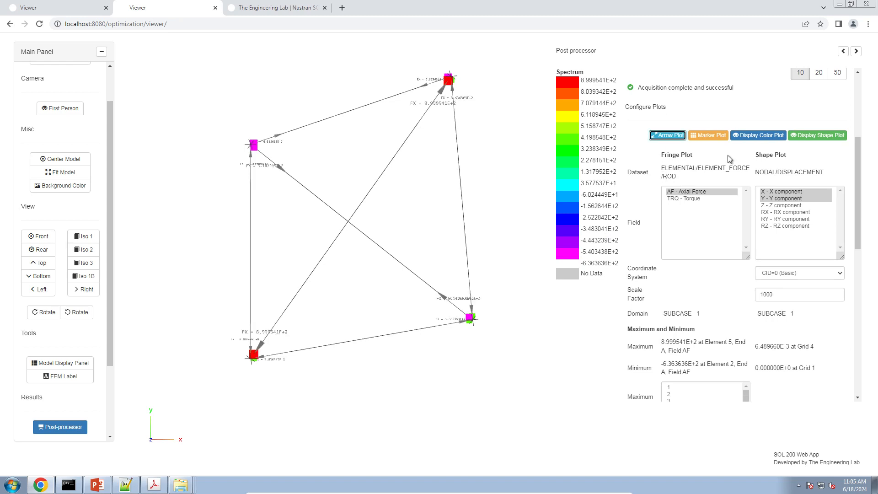
Step: Turn off the shape plot and examine the axial force arrows on the undeformed truss
click(819, 136)
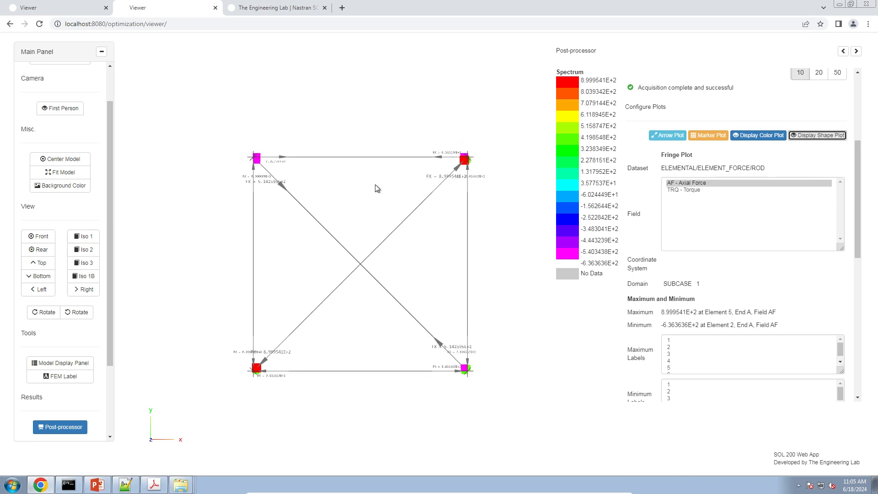
right_drag(375, 184, 379, 160)
right_drag(385, 297, 357, 261)
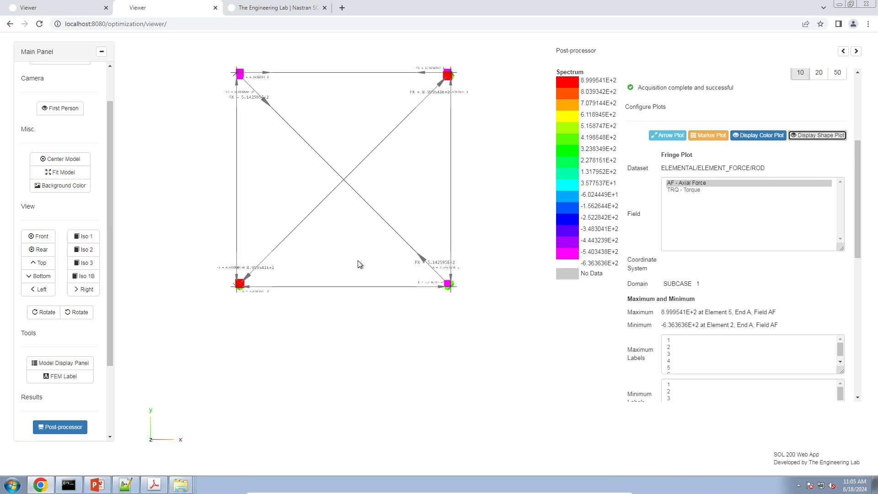
scroll(358, 264, up, 10)
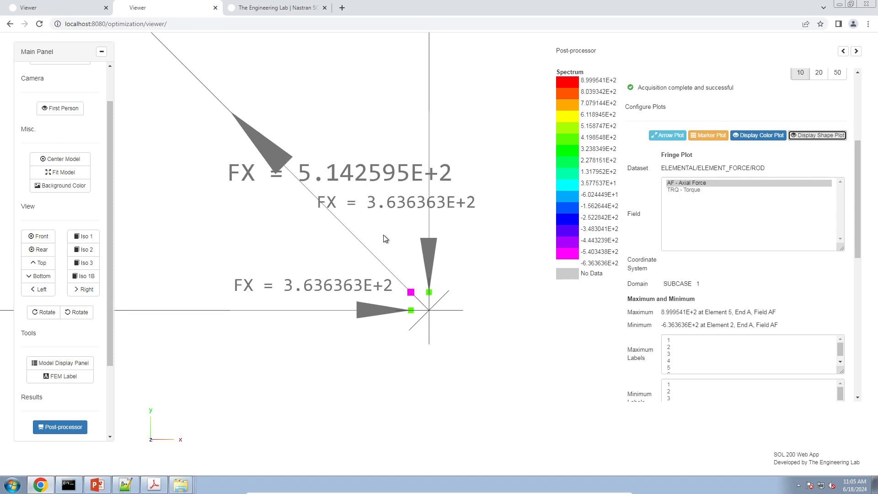
scroll(384, 238, down, 6)
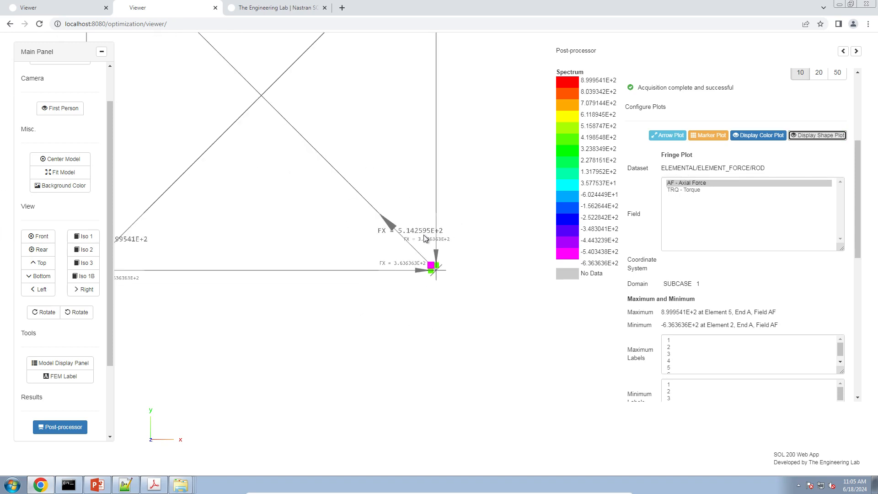
scroll(453, 288, down, 6)
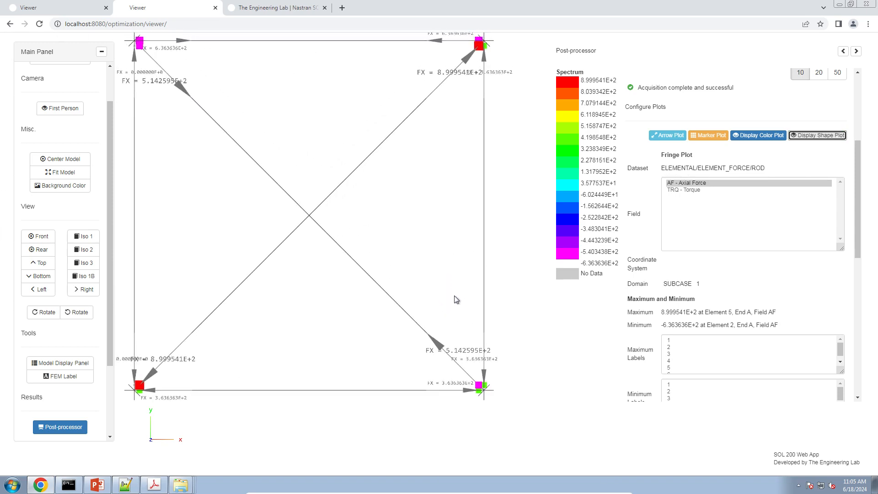
scroll(451, 298, down, 2)
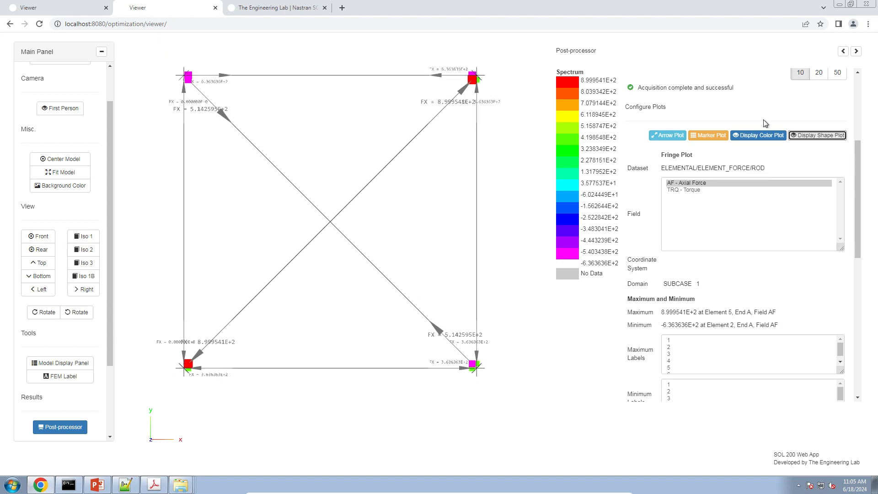
Step: Examine the rods' Torque field in the fringe plot, and return the plot to Axial Force
click(701, 190)
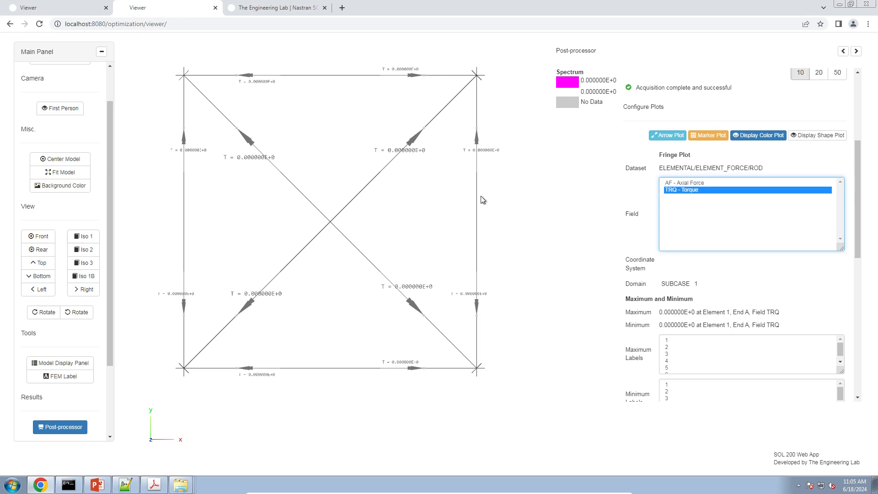
scroll(482, 185, up, 2)
scroll(463, 210, up, 2)
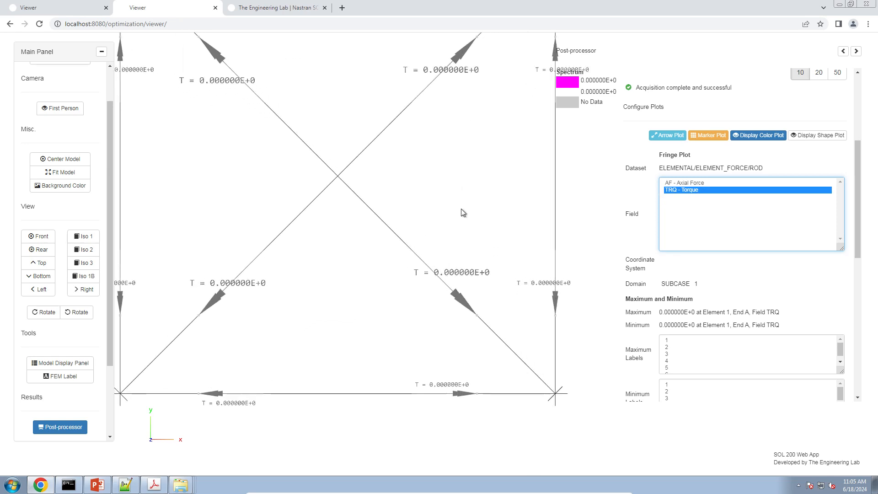
scroll(462, 213, down, 3)
click(719, 182)
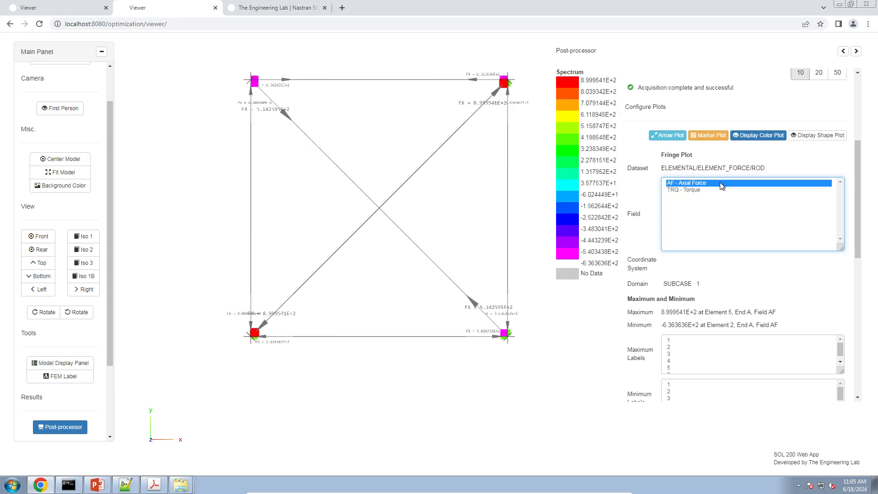
right_drag(394, 160, 356, 194)
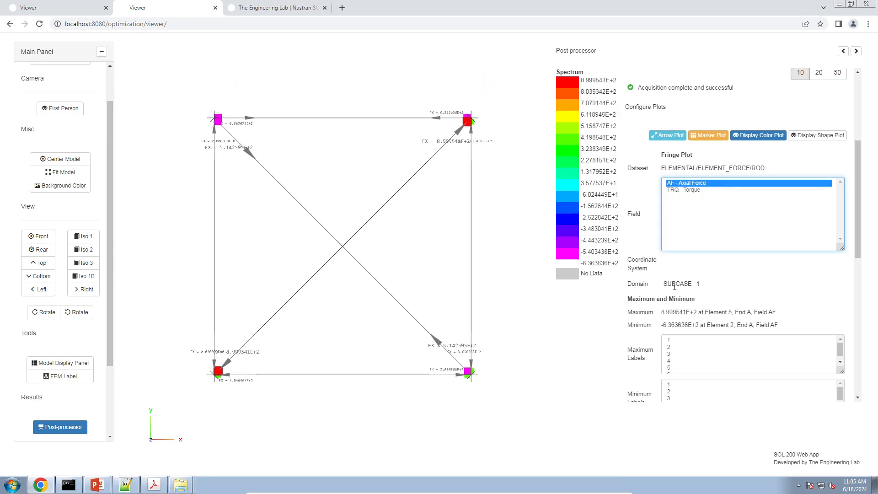
Step: Show maximum label 1 for the axial force and examine the arrows around the labelled joint
scroll(672, 288, down, 2)
click(677, 250)
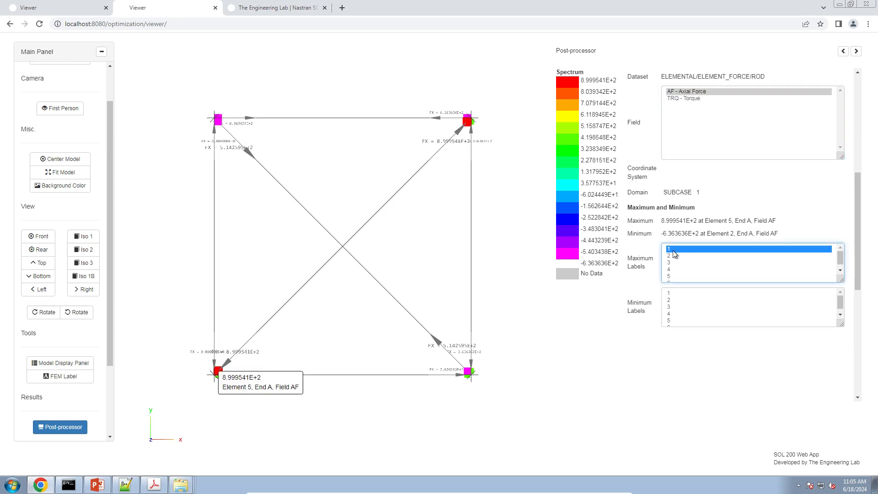
right_drag(282, 311, 288, 275)
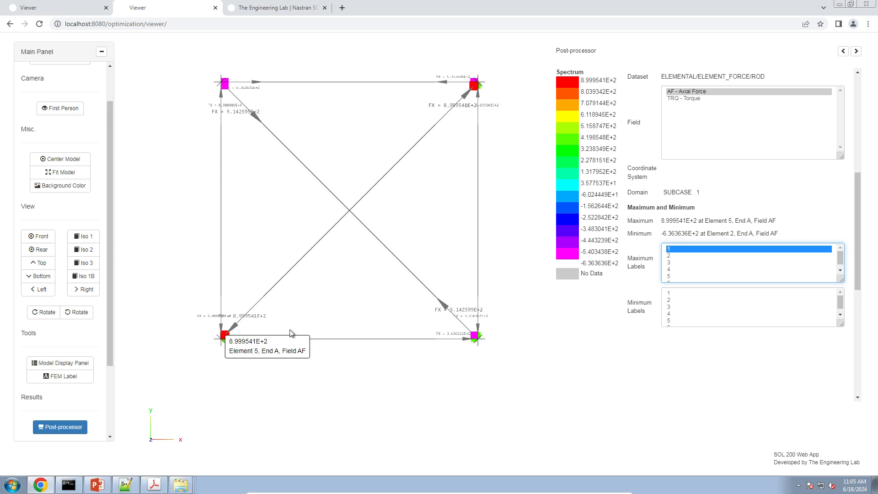
right_drag(293, 334, 349, 315)
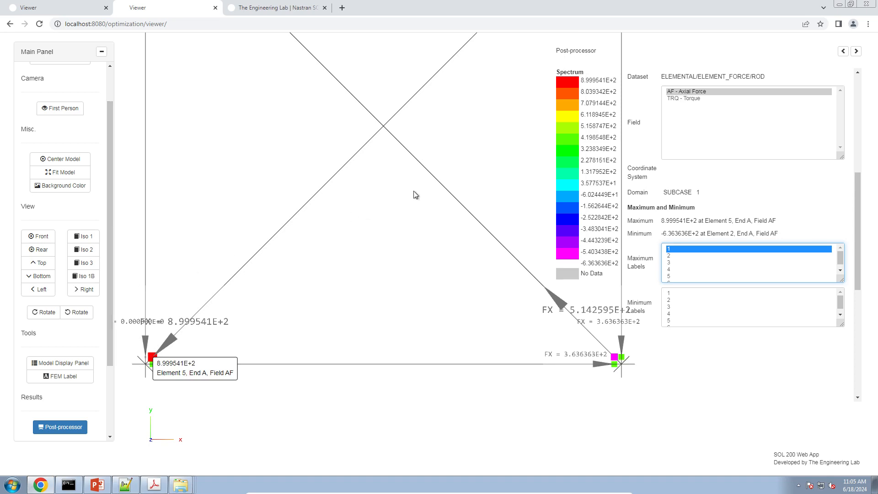
right_drag(362, 251, 570, 175)
scroll(453, 267, up, 3)
scroll(452, 269, up, 5)
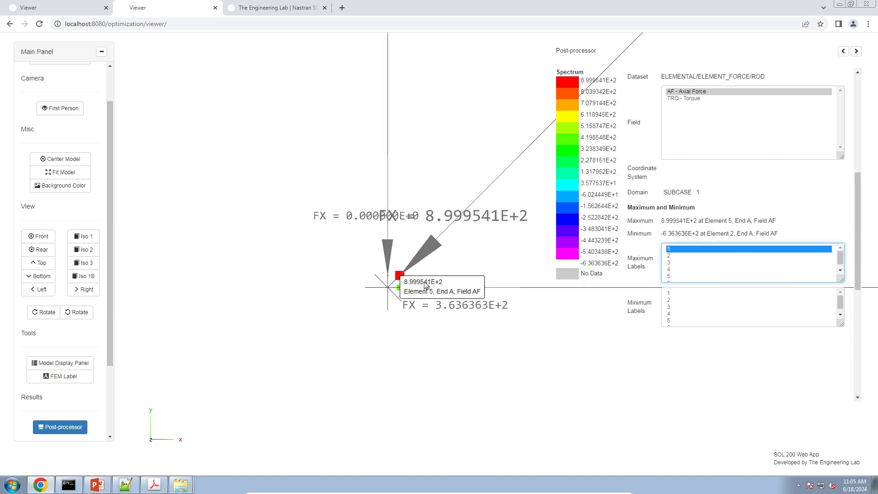
scroll(417, 288, up, 2)
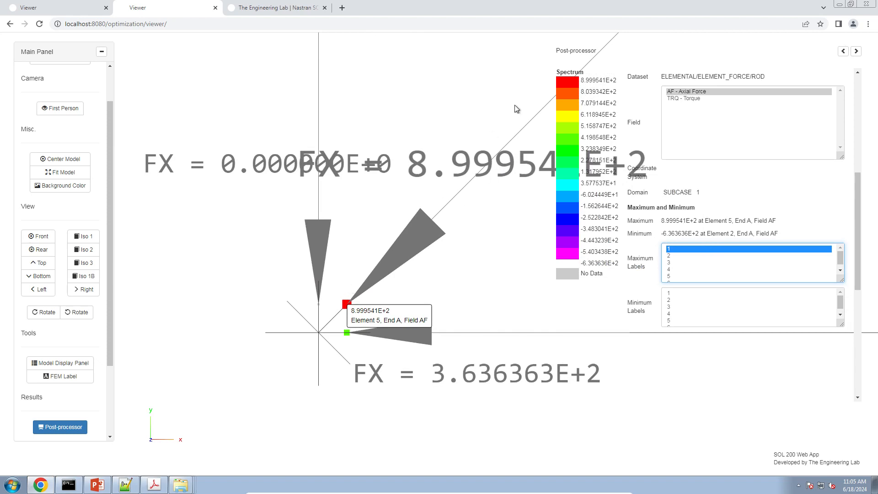
scroll(273, 326, down, 10)
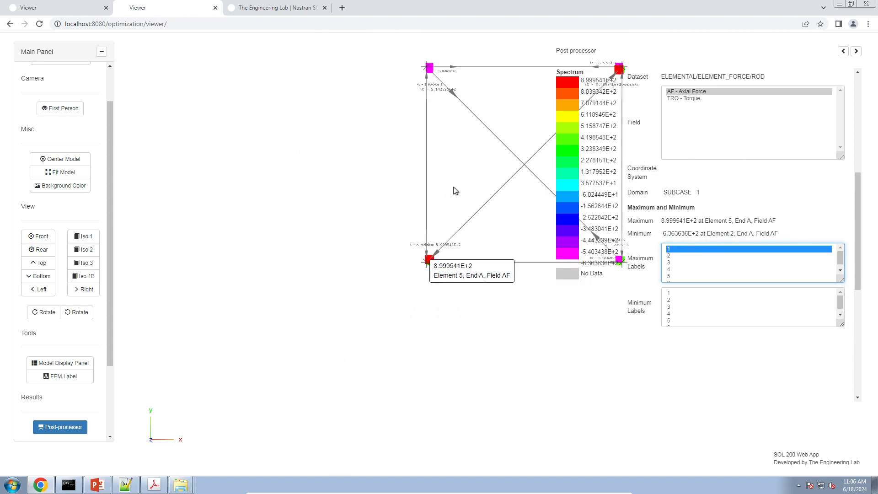
right_drag(454, 190, 244, 330)
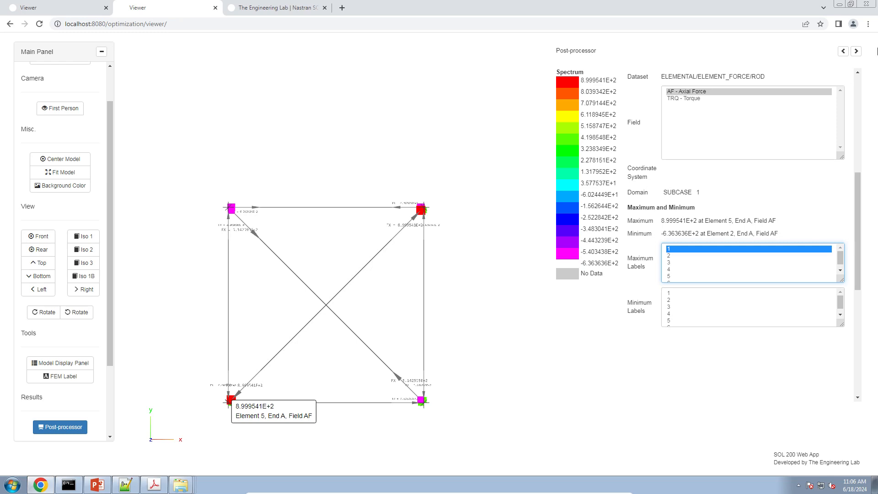
scroll(668, 204, up, 6)
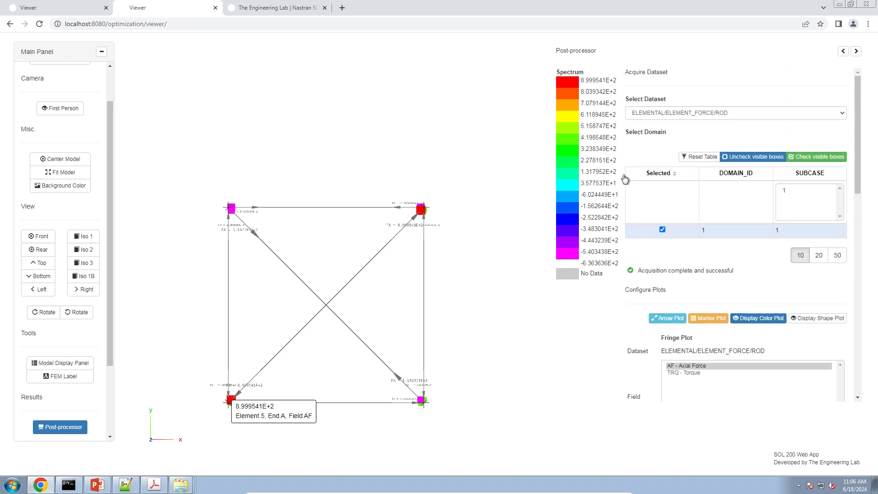
Step: Switch to the reference manual PDF in Adobe Acrobat and examine the pinned truss rod forces and rod stresses tables
click(154, 485)
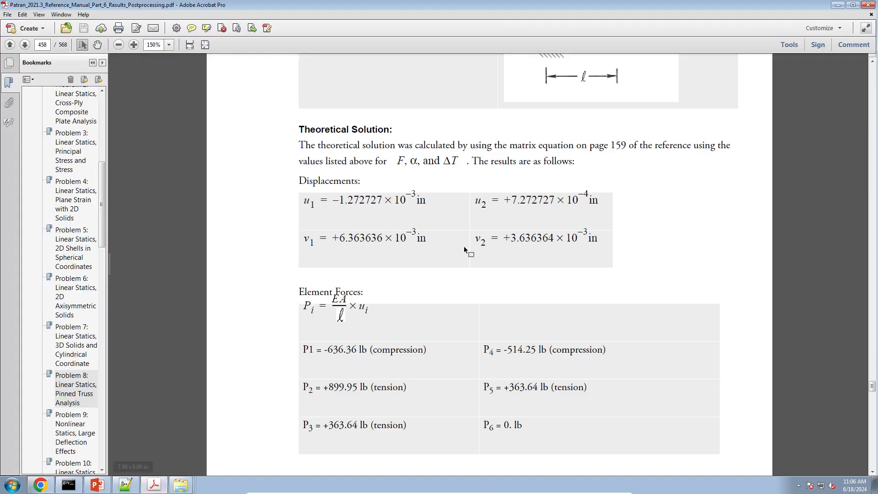
scroll(457, 246, down, 10)
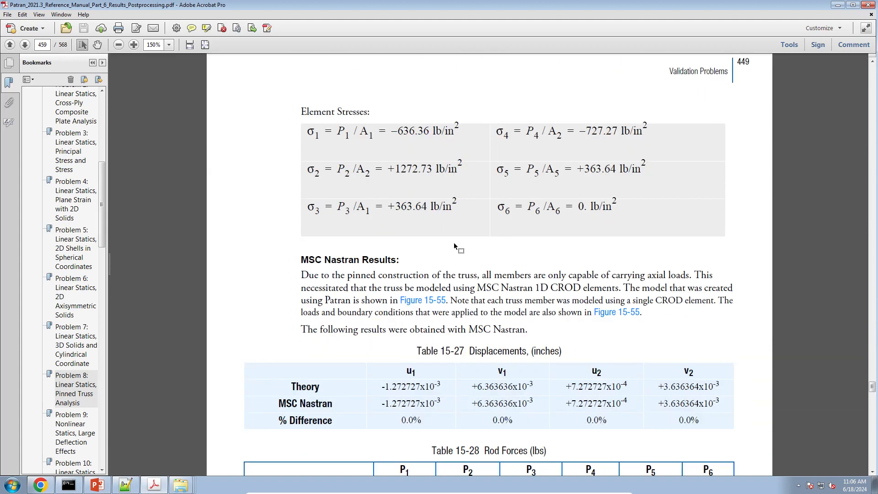
scroll(405, 180, down, 3)
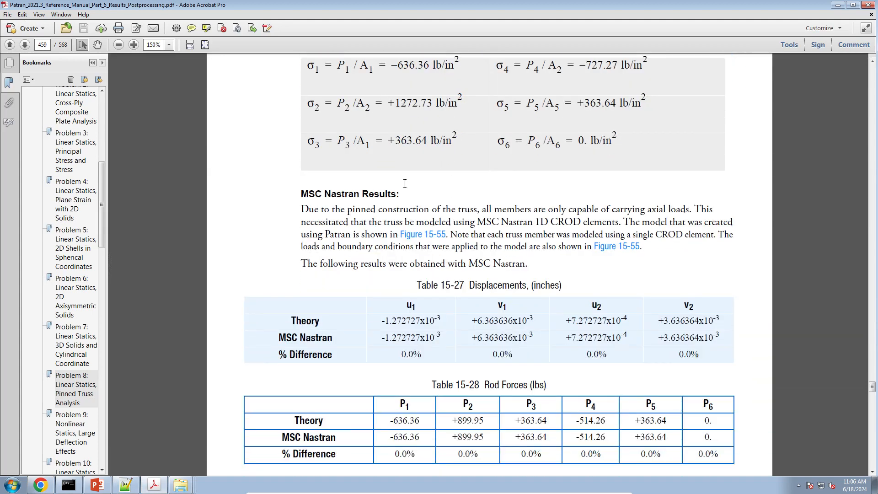
scroll(405, 183, down, 5)
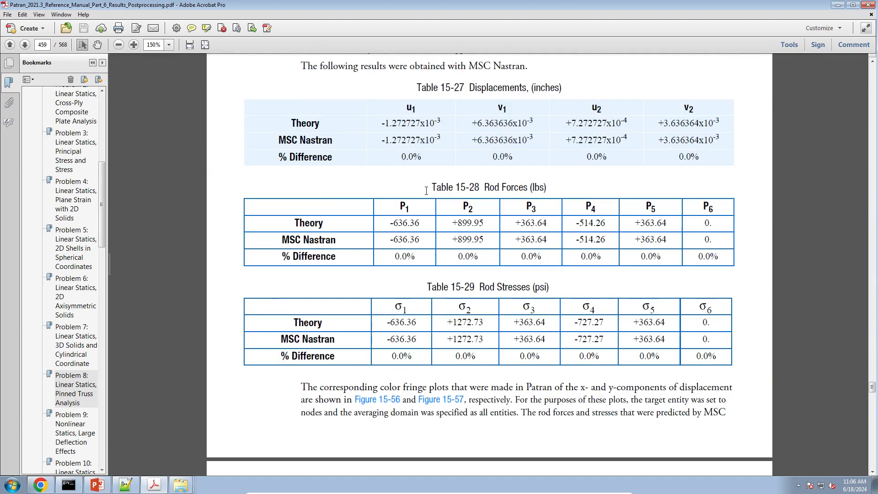
scroll(489, 281, down, 2)
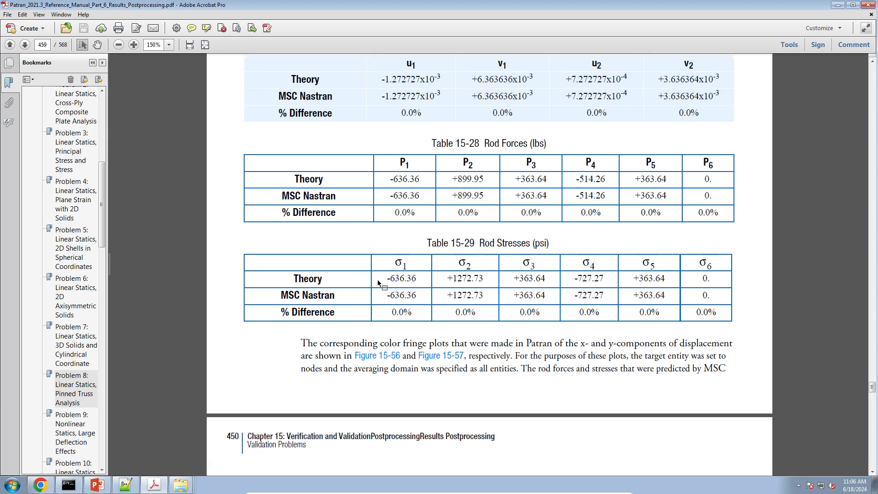
drag(391, 279, 665, 278)
click(45, 486)
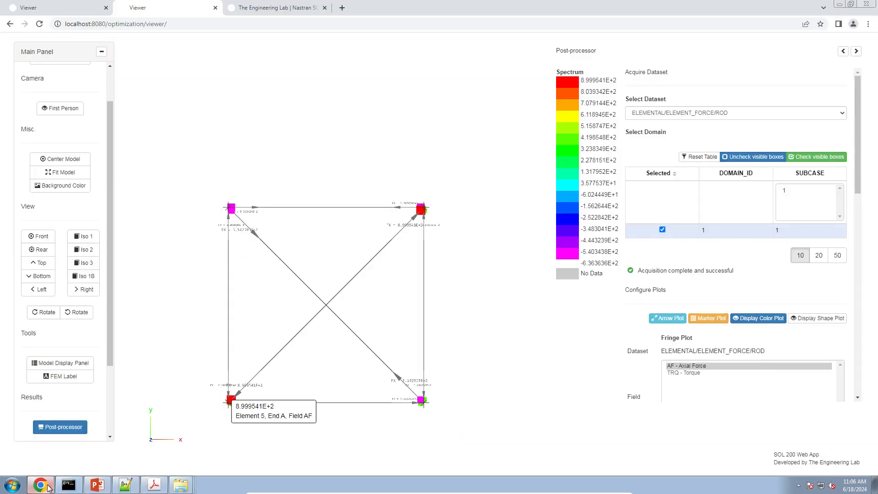
click(48, 487)
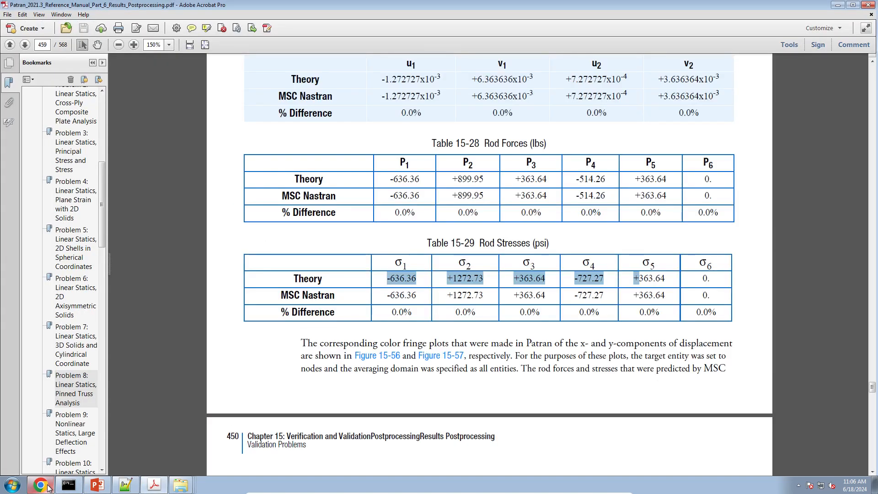
scroll(409, 180, up, 3)
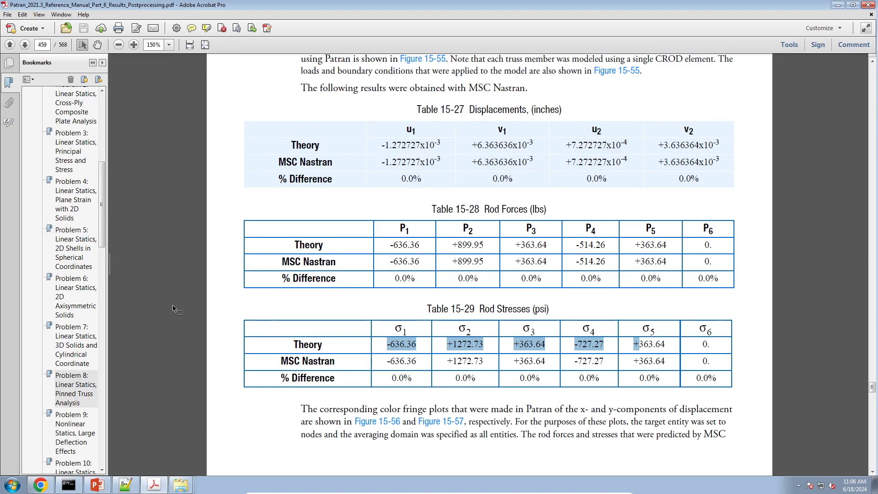
Step: Switch back to the Viewer in Chrome and show maximum labels 1 to 5 for the axial force
click(40, 484)
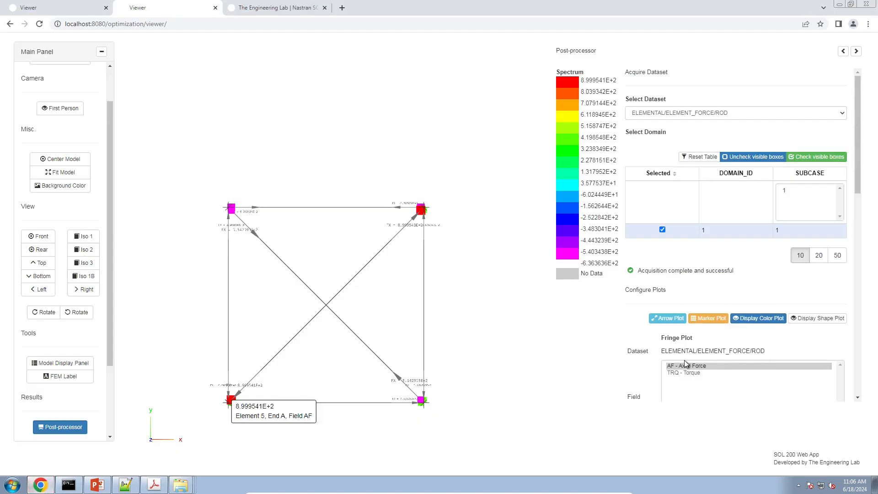
scroll(686, 363, down, 4)
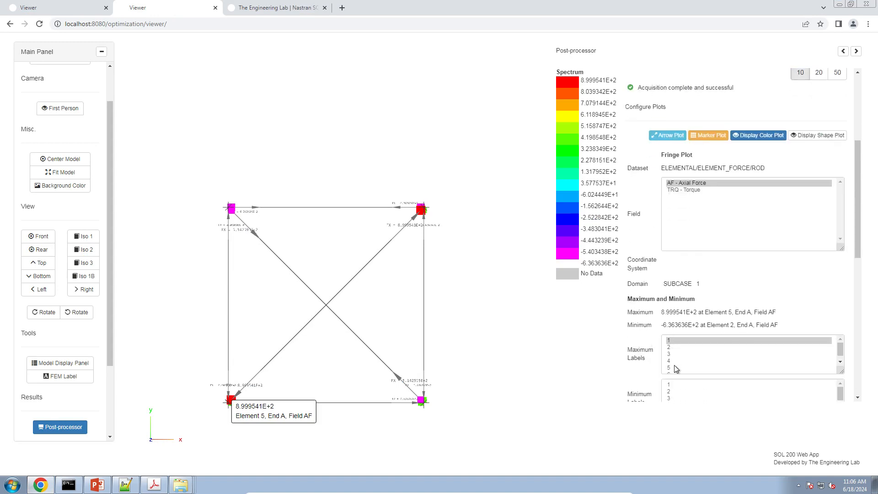
drag(673, 365, 676, 338)
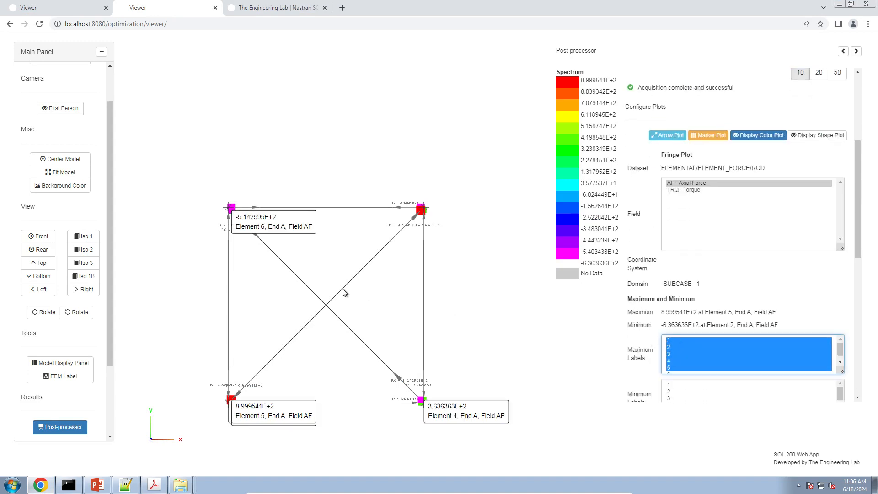
click(42, 486)
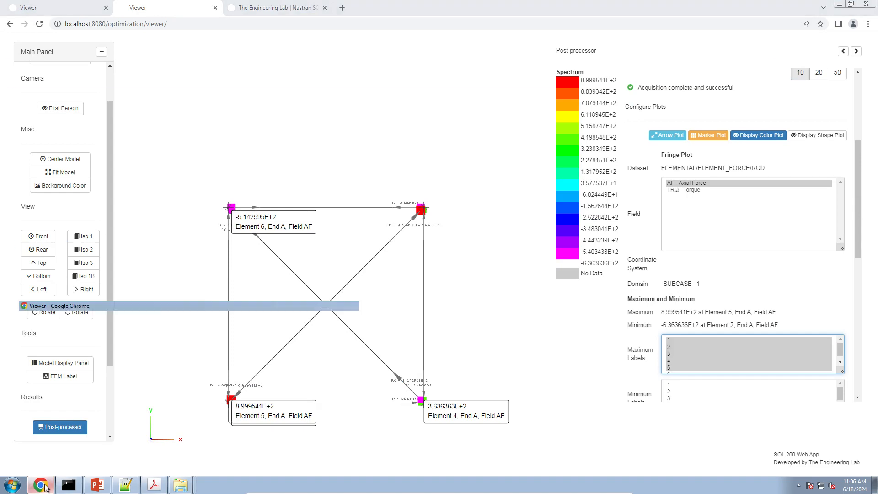
click(42, 486)
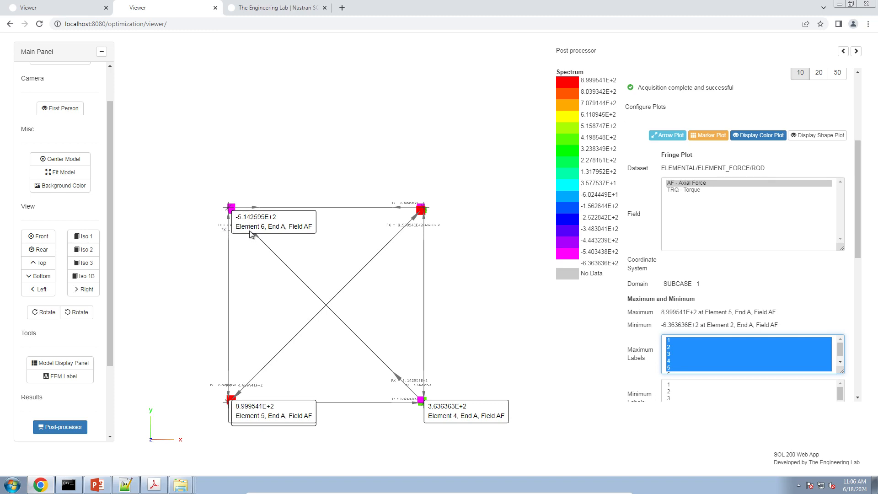
Step: Compare the labelled axial force of element 6 with the Rod Forces table in the reference manual PDF
scroll(253, 236, up, 5)
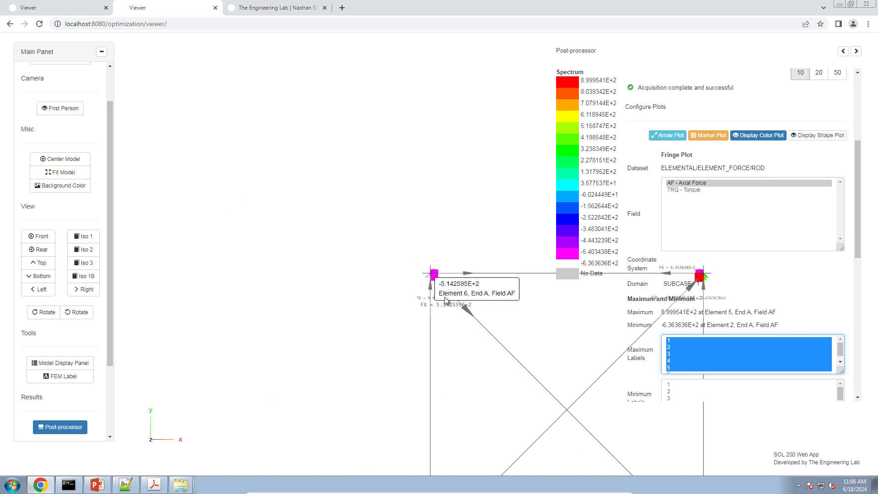
scroll(254, 236, up, 5)
scroll(291, 162, up, 2)
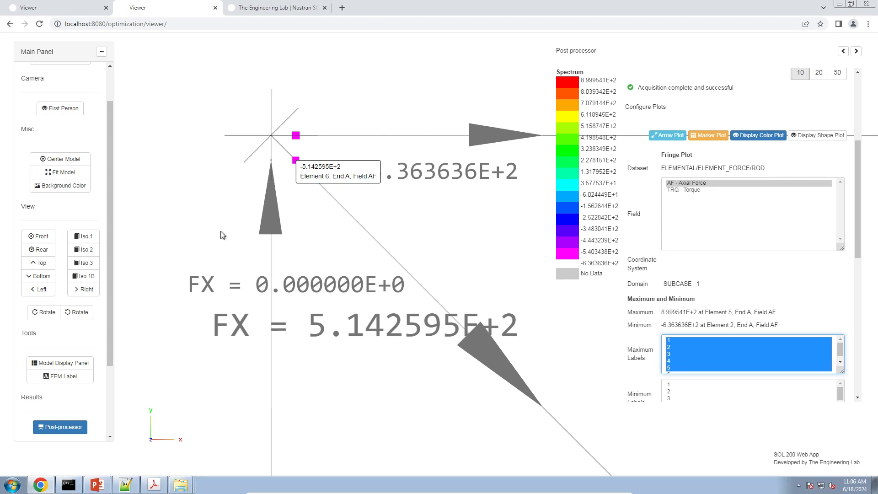
click(154, 483)
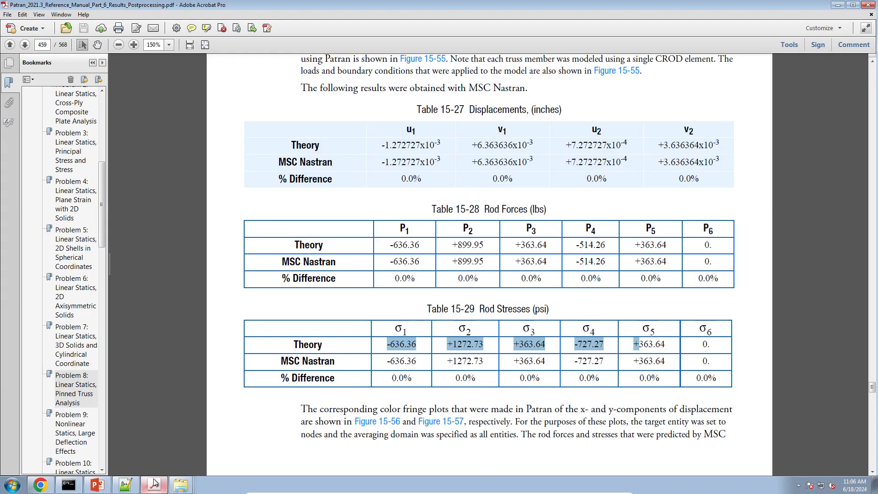
click(584, 310)
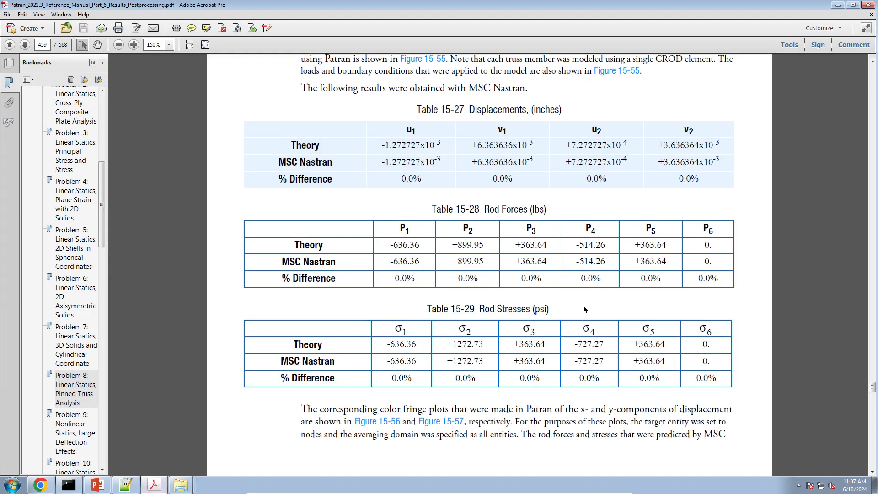
Step: Highlight the theoretical P4 force in the Rod Forces table and return to the whole truss in the Viewer in Chrome
drag(572, 246, 606, 247)
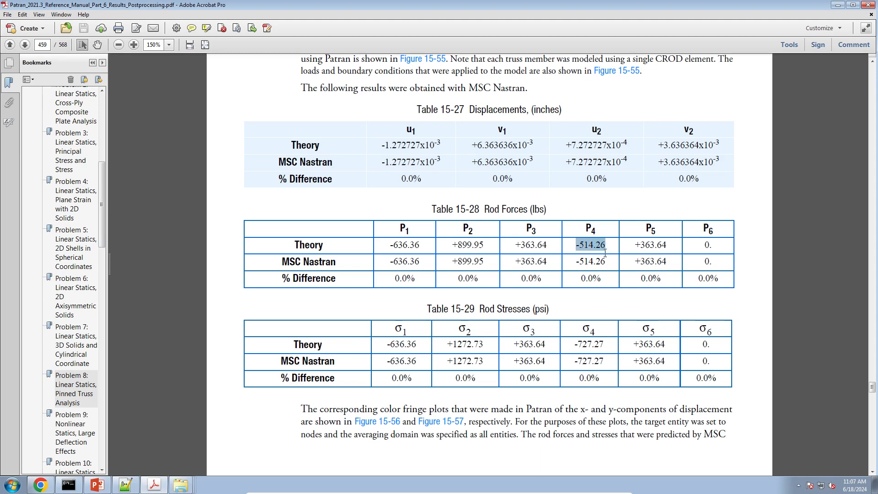
click(43, 486)
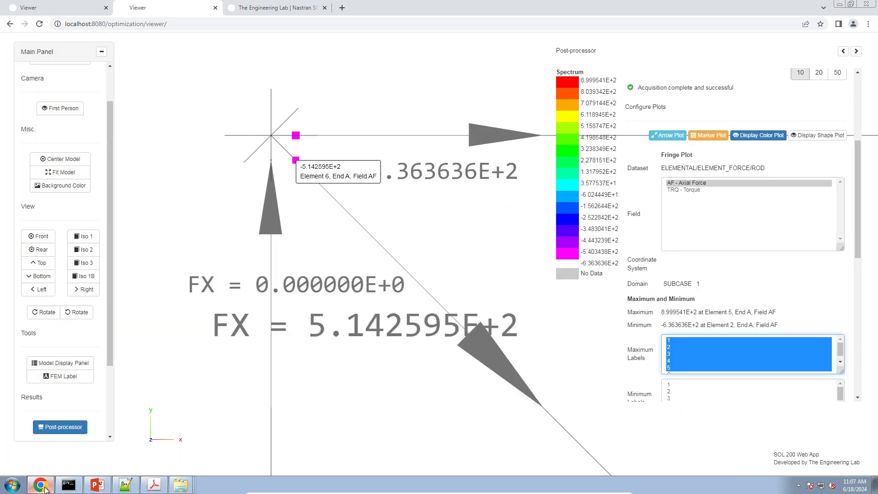
scroll(391, 236, down, 10)
right_drag(448, 312, 332, 158)
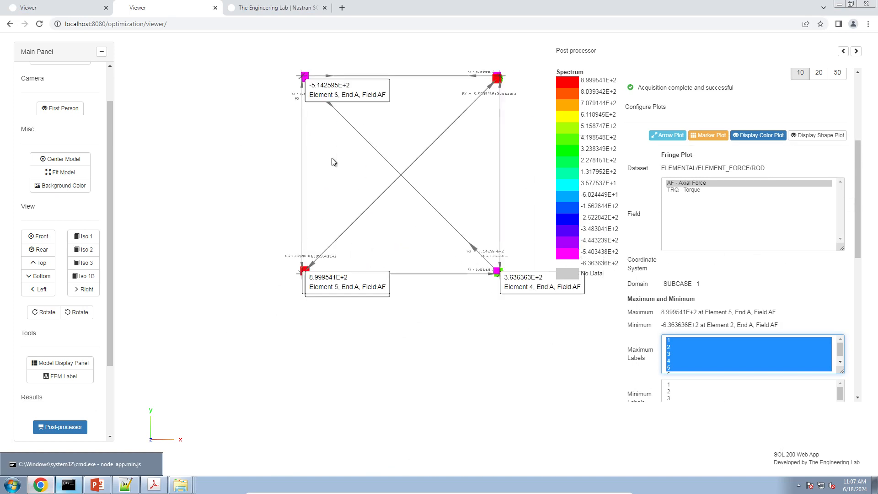
Step: Examine the axial force label of element 4 and highlight the theoretical P5 force in the reference manual PDF in Adobe Acrobat
scroll(447, 237, up, 10)
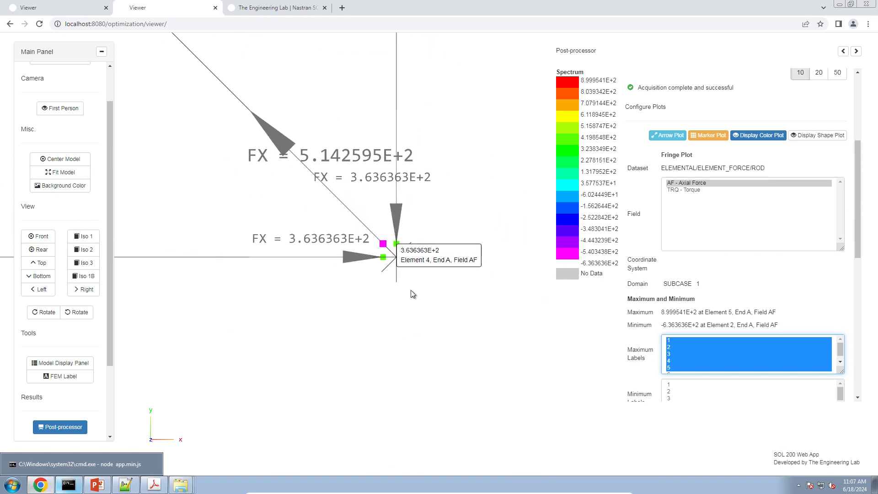
scroll(410, 293, down, 5)
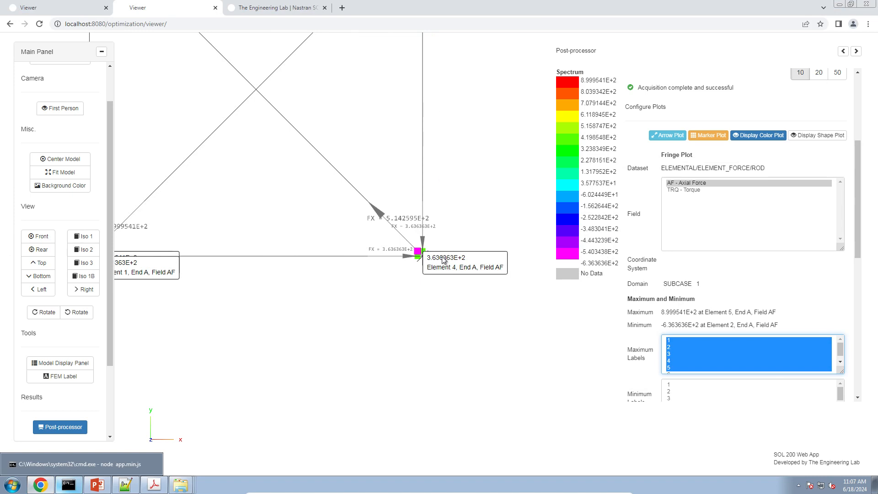
scroll(442, 261, up, 8)
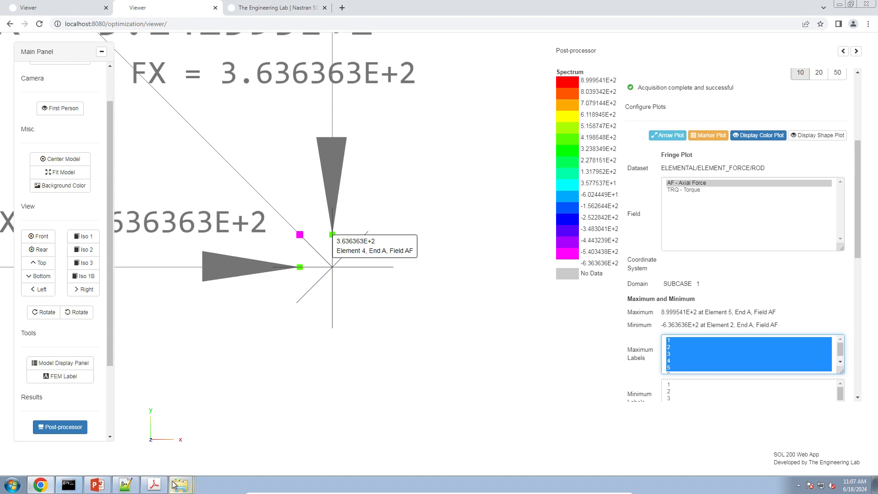
click(154, 484)
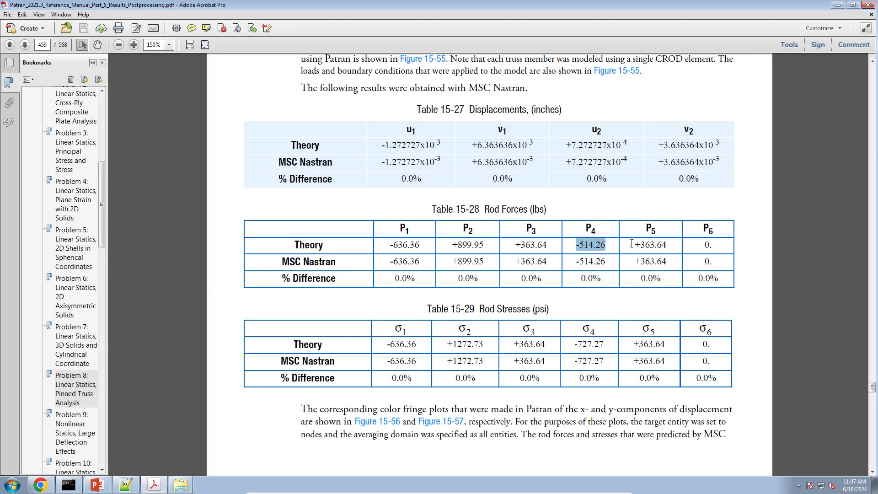
drag(631, 243, 662, 243)
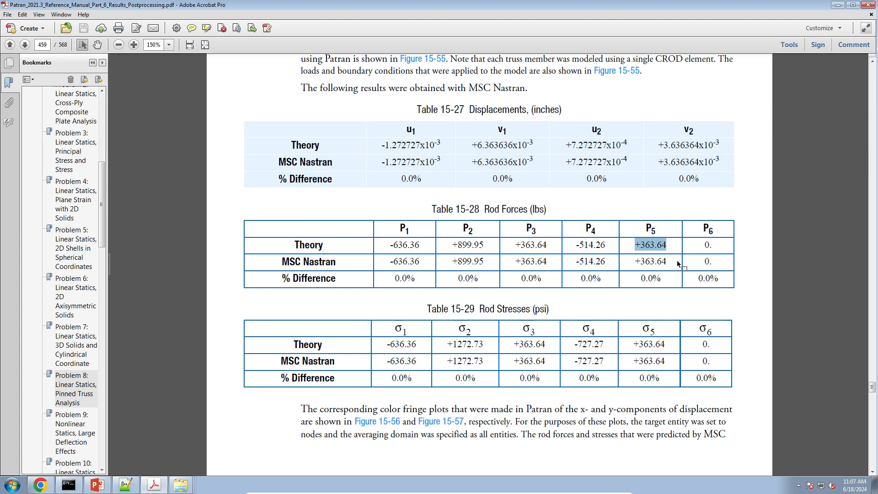
Step: Switch back to the Viewer in Chrome and acquire the ELEMENTAL/STRESS/ROD dataset for subcase 1
click(40, 484)
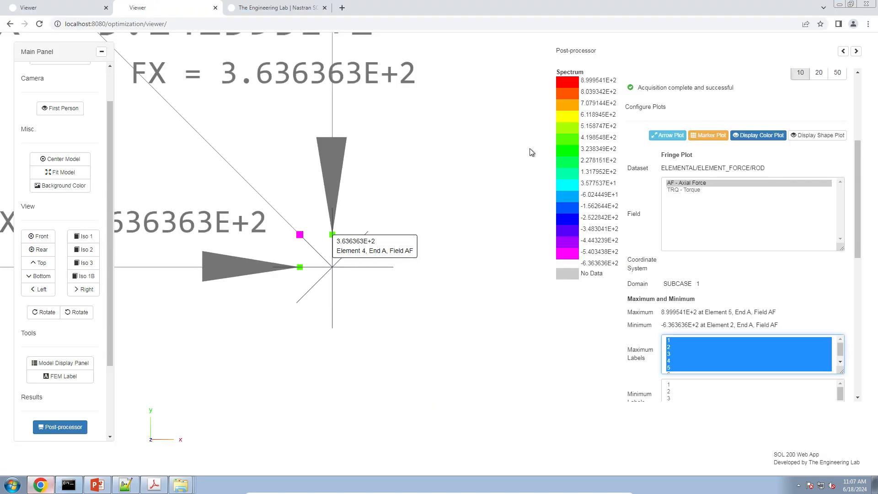
scroll(414, 214, down, 6)
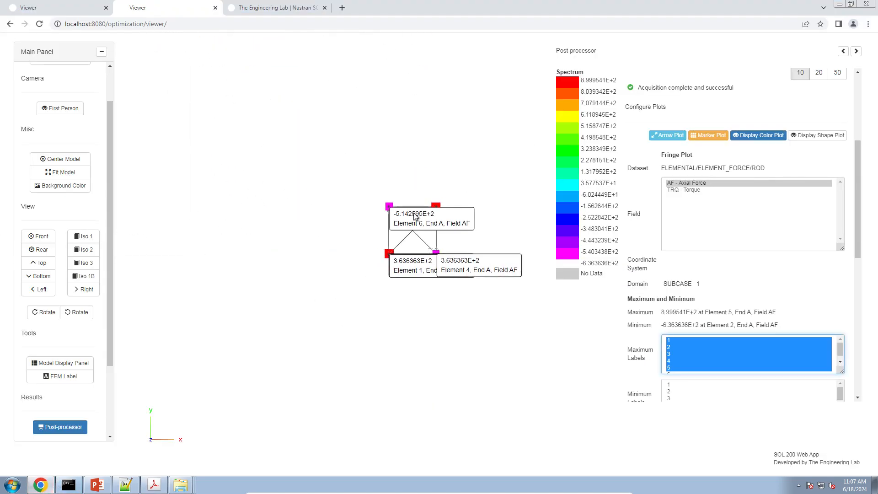
scroll(414, 214, up, 8)
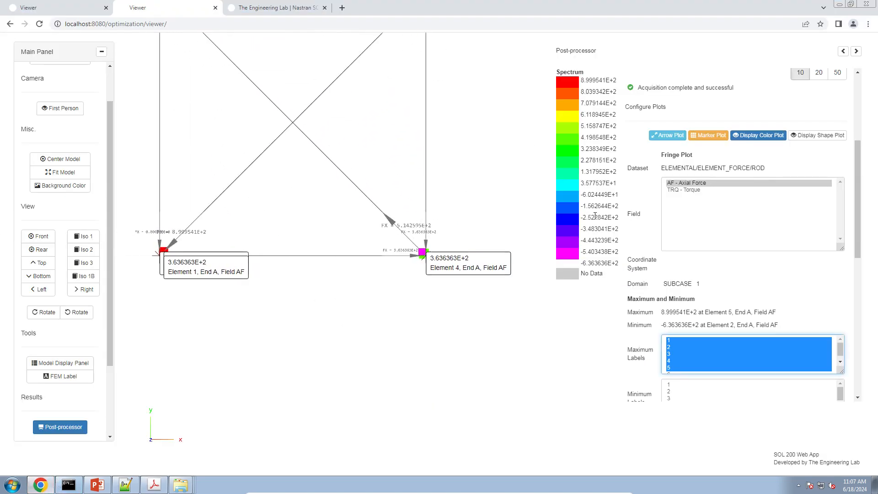
scroll(639, 202, up, 4)
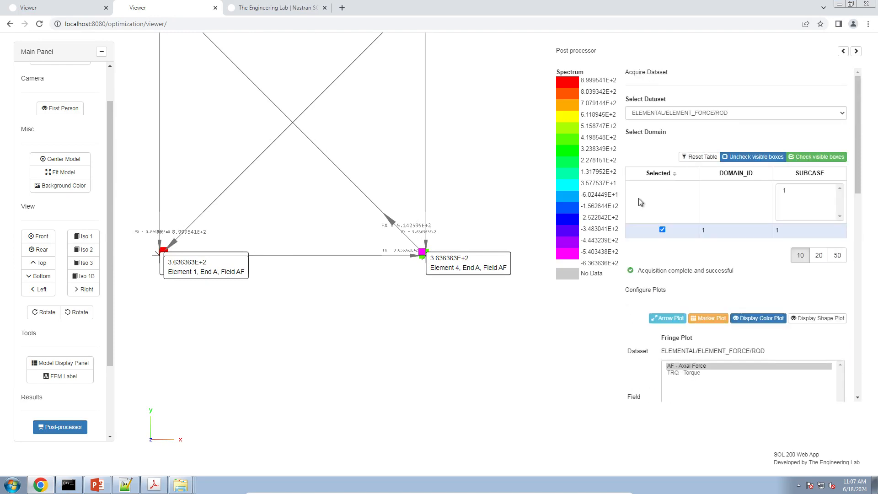
click(682, 110)
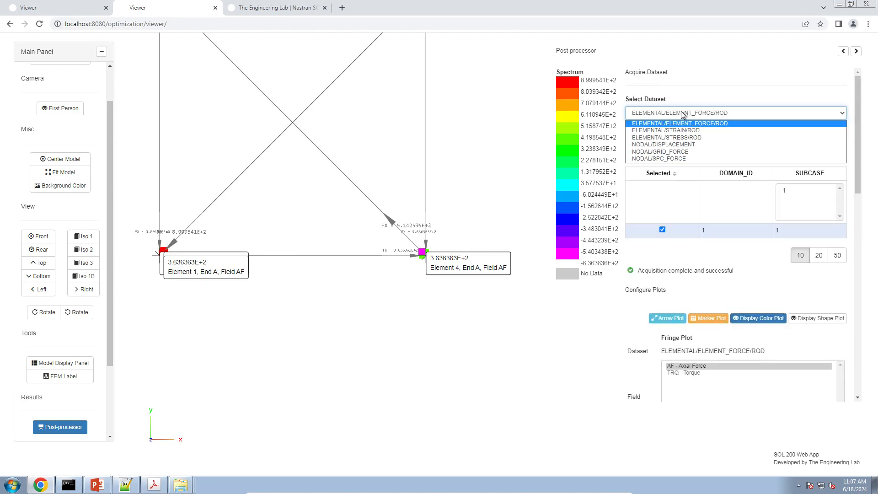
click(683, 137)
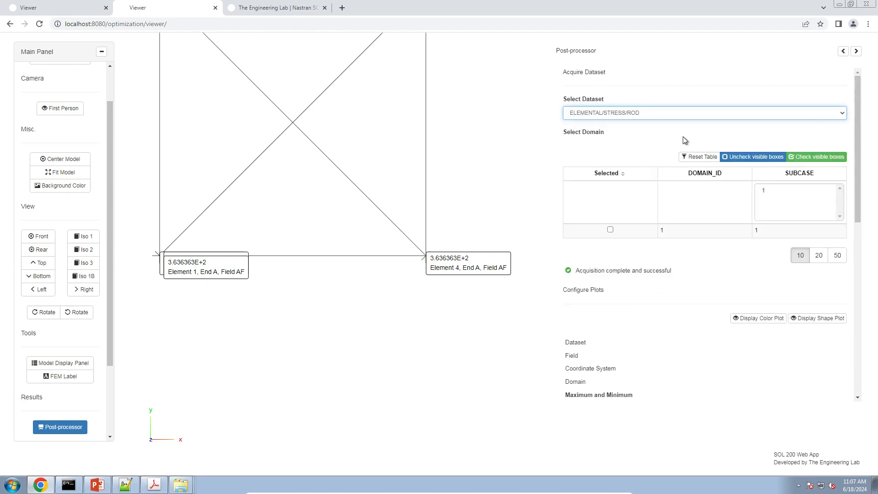
click(626, 233)
scroll(638, 276, down, 1)
scroll(638, 276, down, 2)
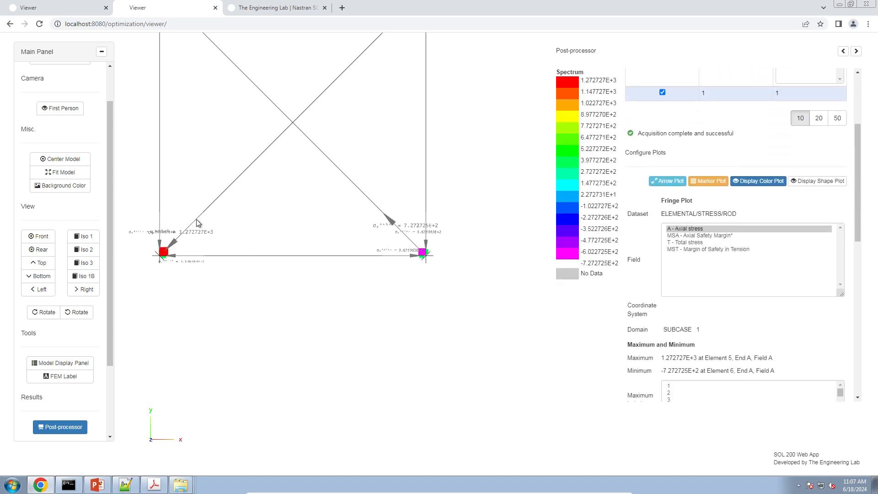
Step: Examine the axial stress arrows and values around the joints of the truss
right_drag(362, 237, 358, 235)
scroll(359, 237, up, 5)
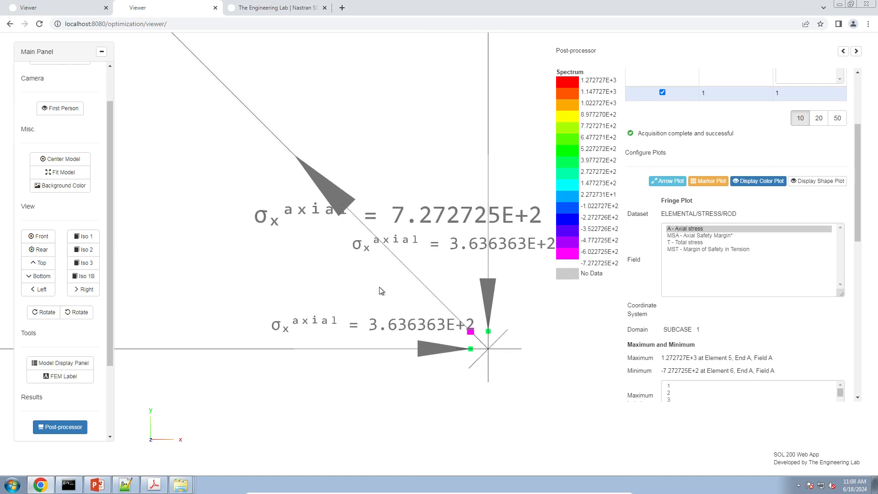
scroll(382, 290, down, 5)
scroll(383, 290, down, 3)
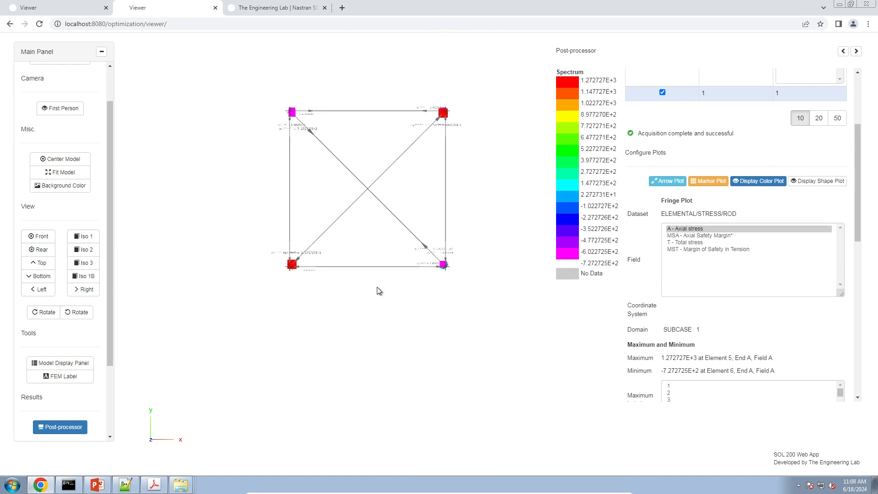
scroll(379, 291, up, 4)
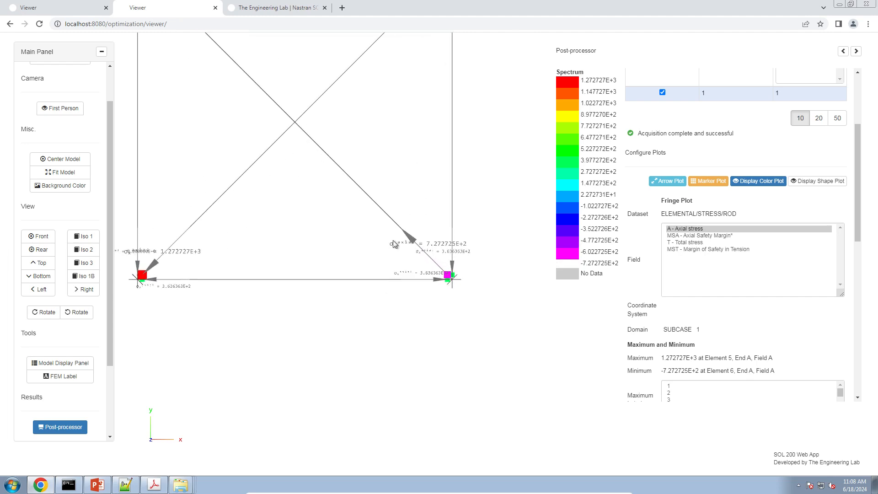
right_drag(440, 235, 457, 258)
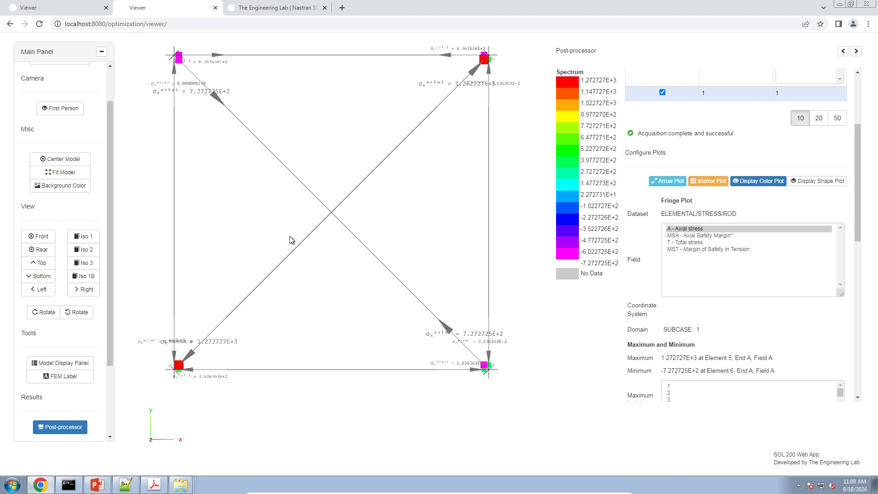
right_drag(273, 227, 168, 166)
scroll(337, 303, up, 1)
scroll(337, 303, up, 2)
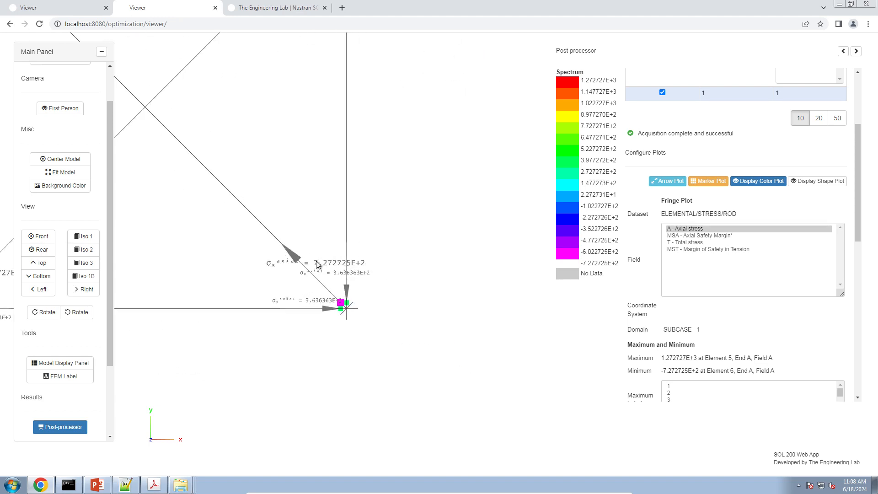
right_drag(316, 261, 449, 232)
Step: Show maximum labels 1 to 4 for the axial stress with the whole truss in view
scroll(671, 331, down, 2)
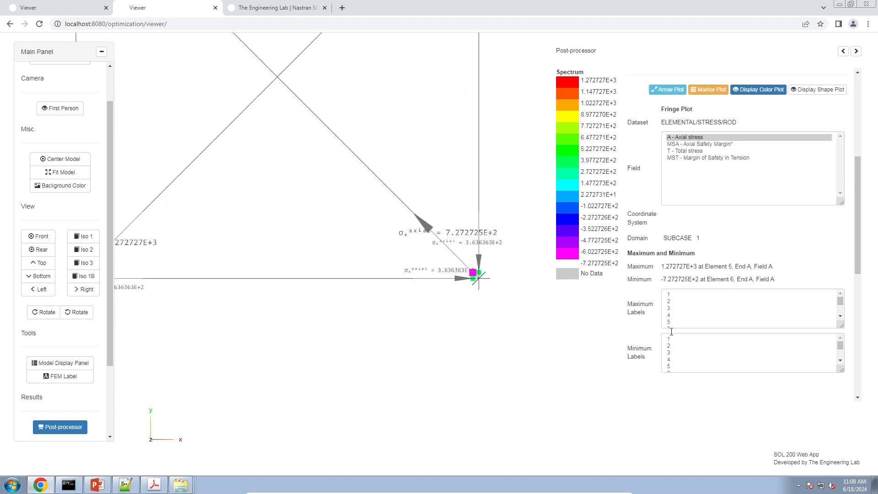
drag(676, 316, 675, 293)
scroll(480, 299, down, 6)
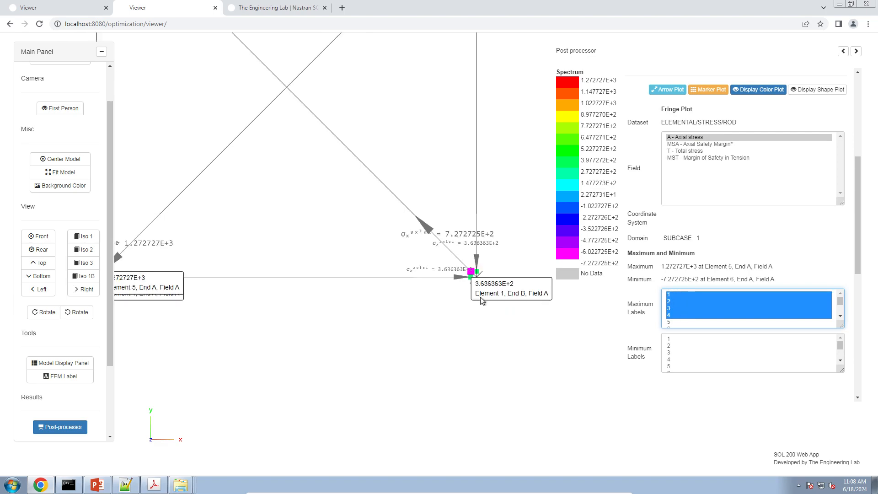
right_drag(383, 241, 353, 296)
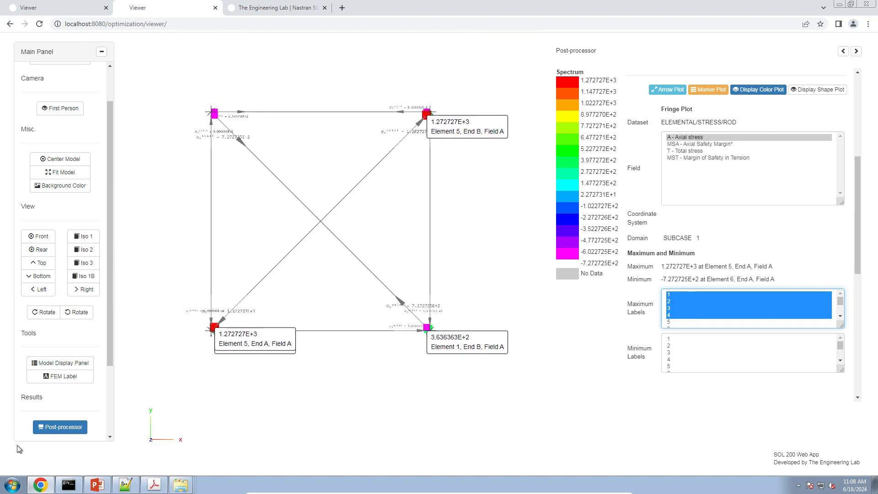
Step: Compare the labelled axial stresses in Chrome with the theoretical σ2 and σ5 values, highlighting them in the reference manual PDF in Adobe Acrobat
click(152, 486)
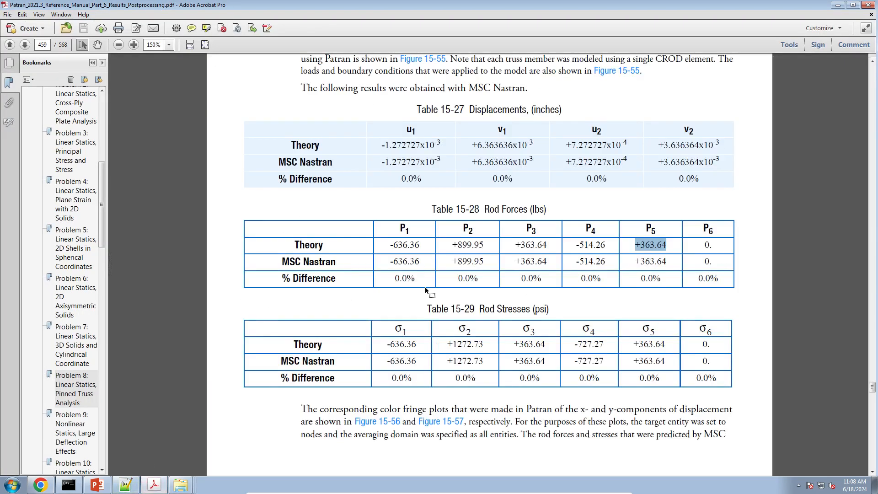
drag(450, 343, 480, 343)
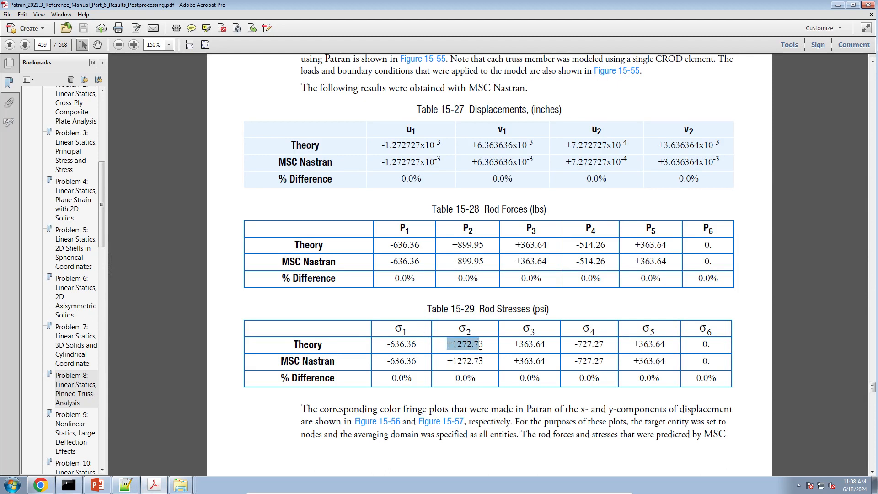
click(40, 485)
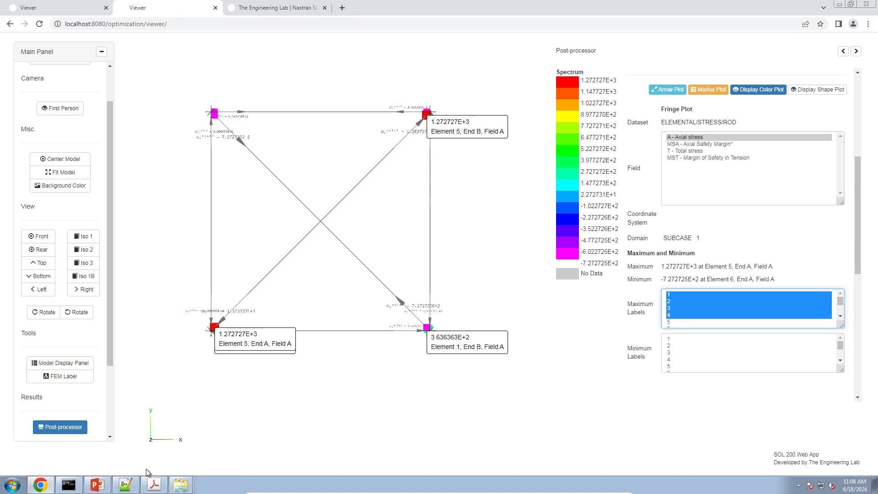
click(154, 484)
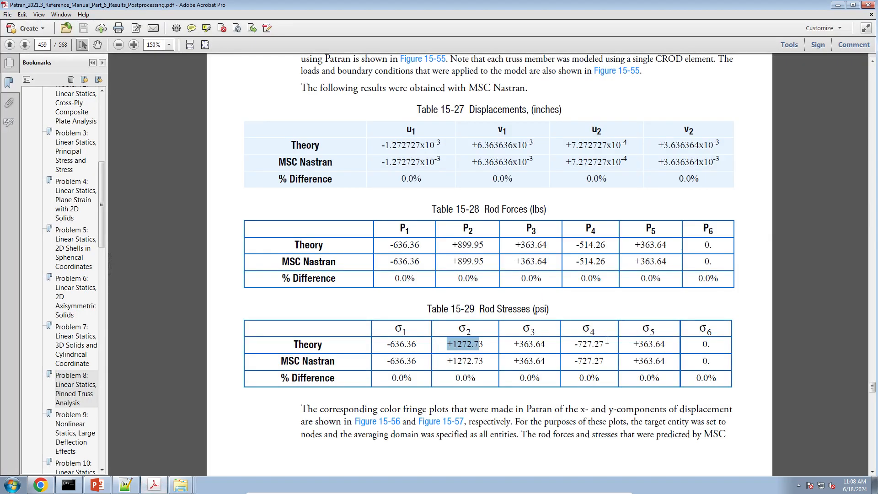
drag(619, 341, 666, 345)
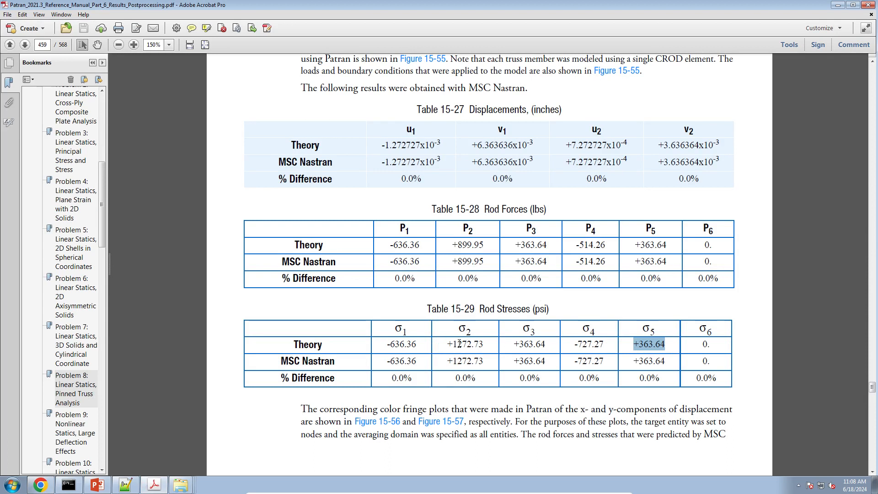
drag(448, 344, 492, 339)
drag(629, 339, 664, 345)
Step: Return to the Viewer in Chrome and examine the axial stress labels of elements 5 and 1
click(40, 485)
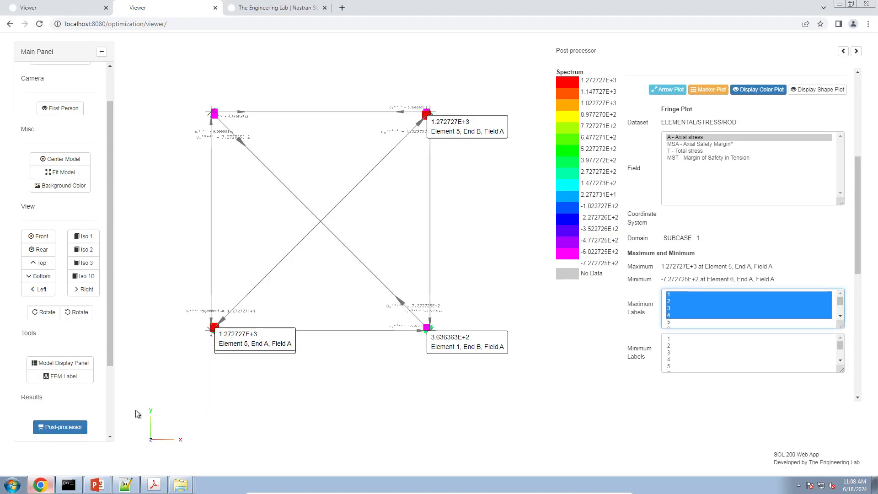
right_drag(405, 206, 437, 185)
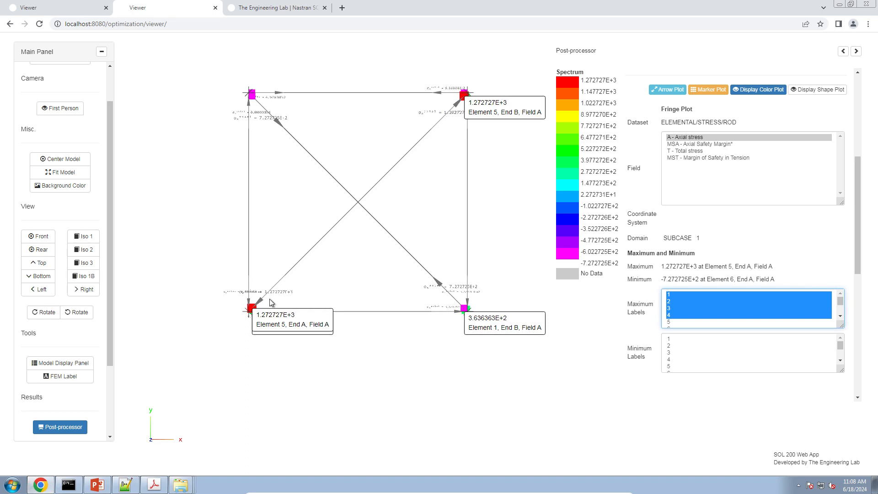
right_drag(441, 277, 377, 282)
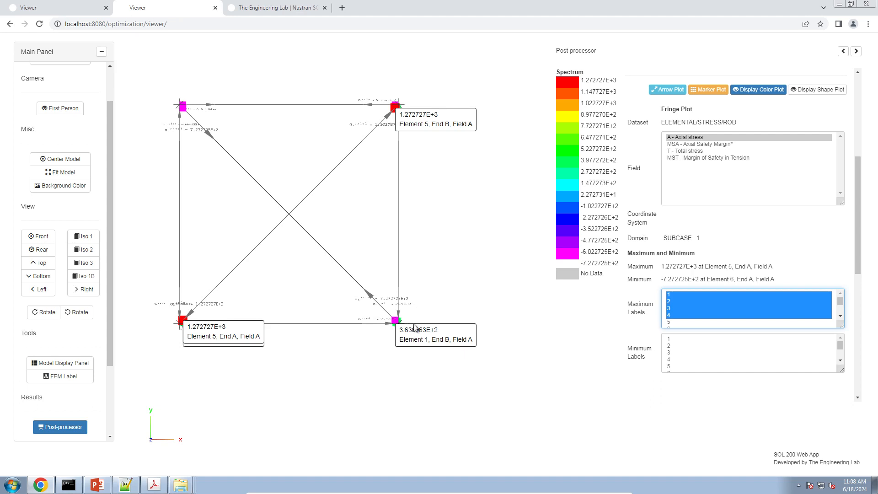
Step: Switch to the reference manual PDF in Adobe Acrobat and examine the element numbering in Figure 15-55
click(154, 485)
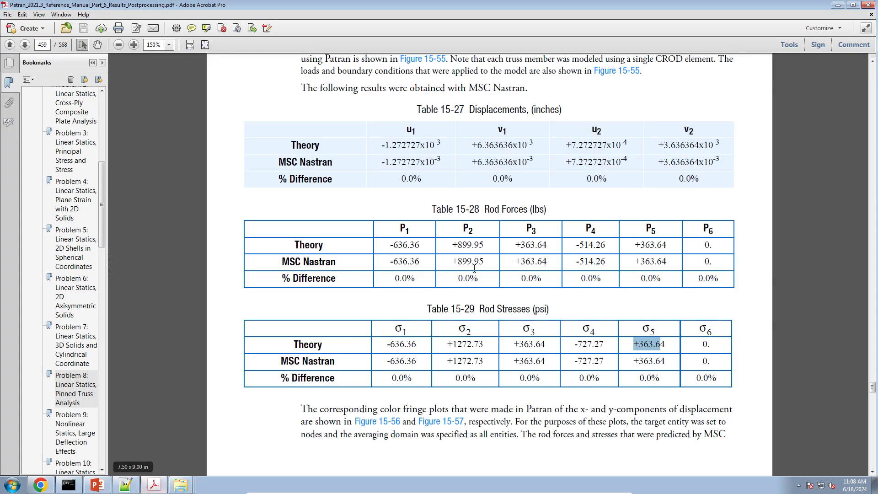
click(474, 268)
scroll(472, 270, down, 5)
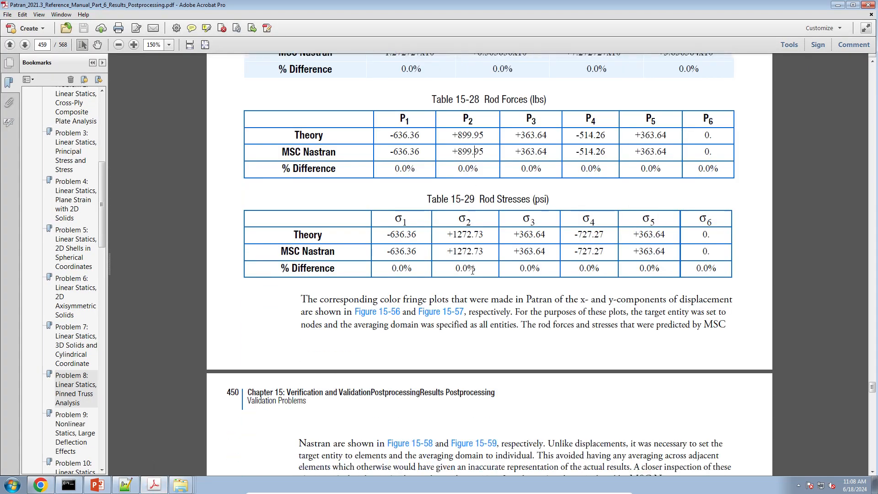
scroll(472, 269, down, 7)
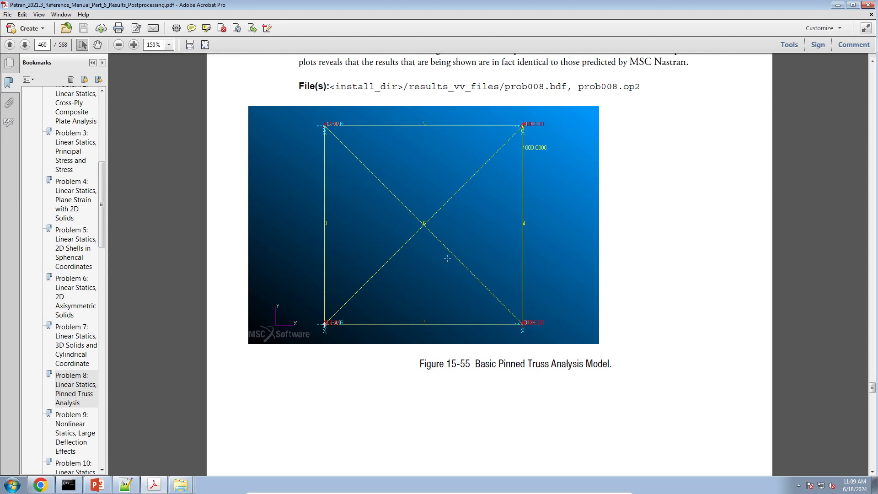
Step: Switch to Chrome and show The Engineering Lab website's home page
click(41, 485)
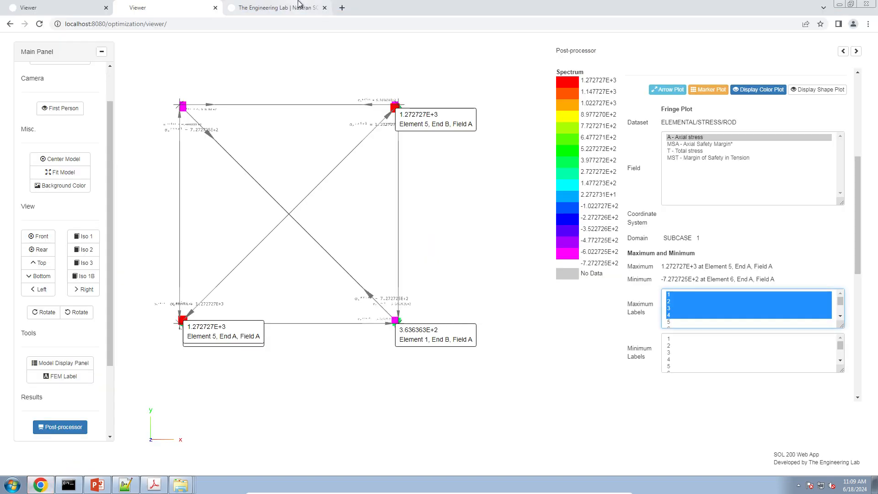
click(299, 9)
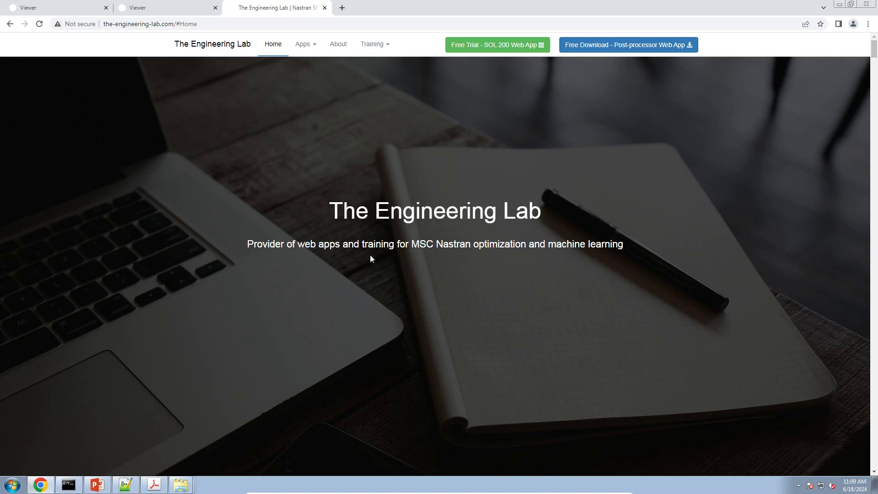